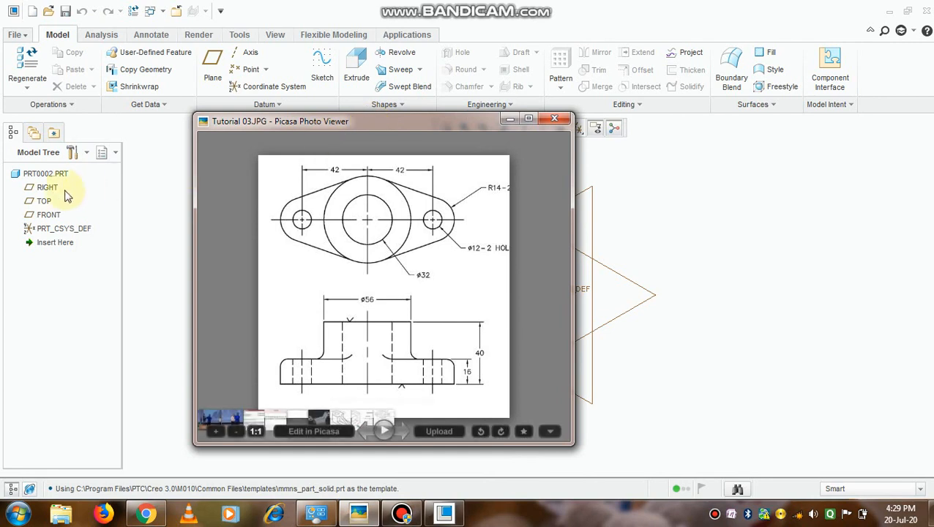
Step: Start a sketch on the TOP datum plane and orient the view parallel to the sketch plane
click(42, 203)
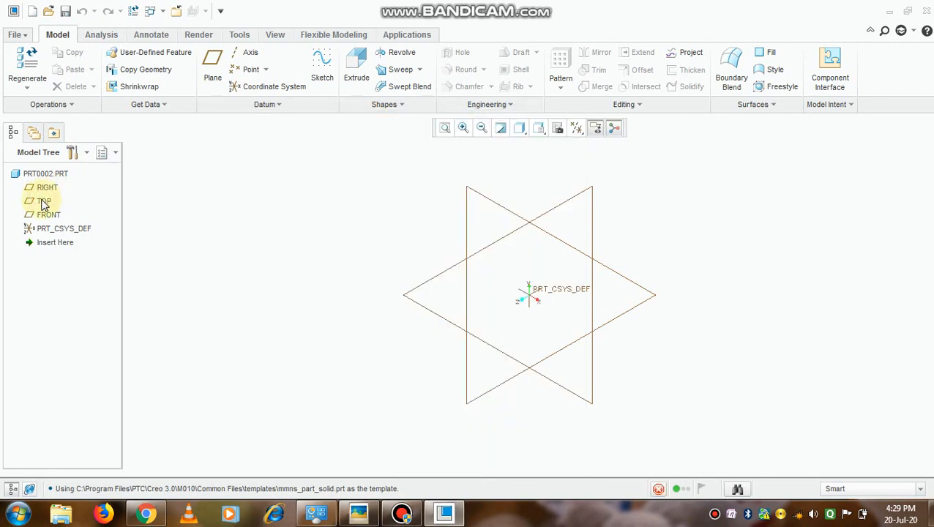
click(43, 202)
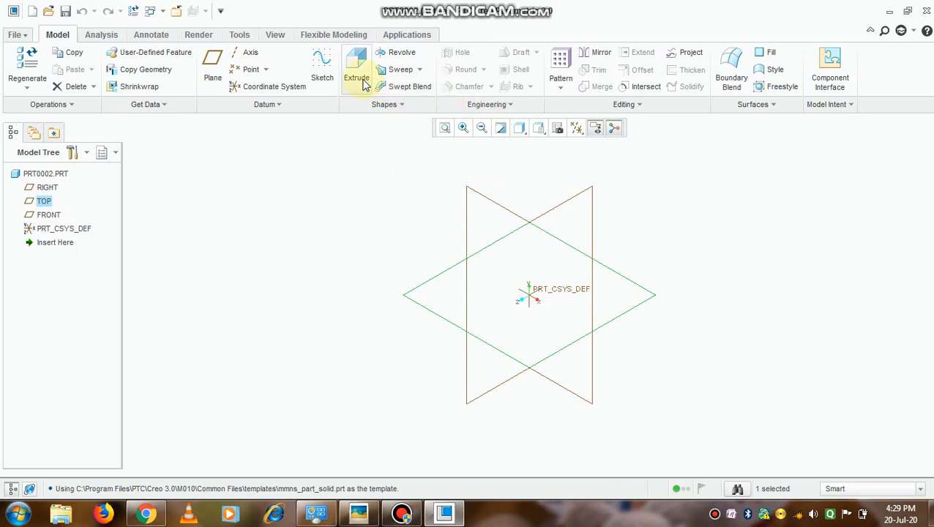
click(313, 67)
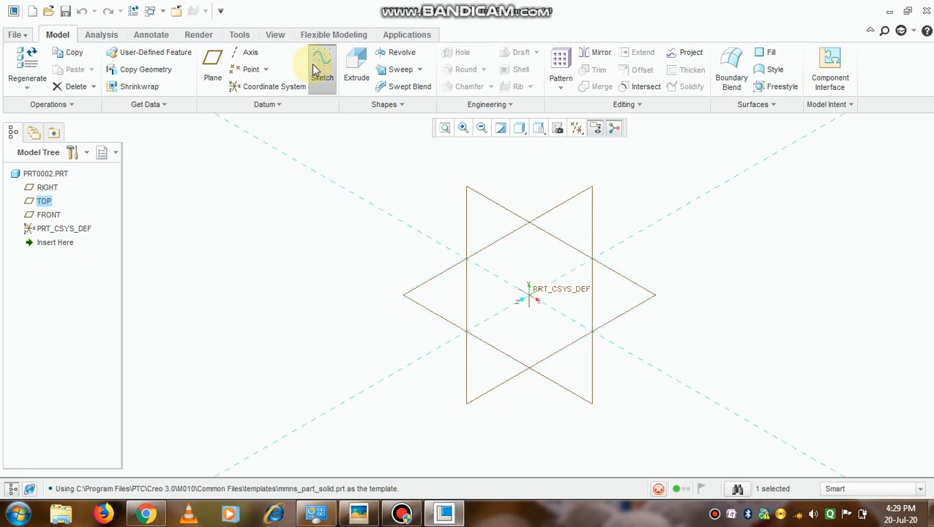
click(577, 128)
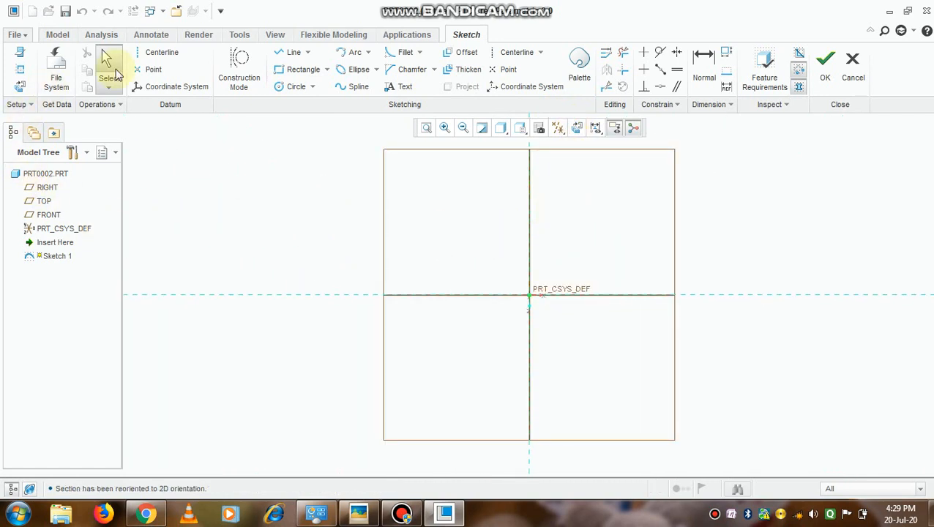
Step: Sketch two circles centred on the horizontal reference: about 70 mm diameter 113 mm left of the origin, and about 83 mm diameter 146 mm right
click(291, 87)
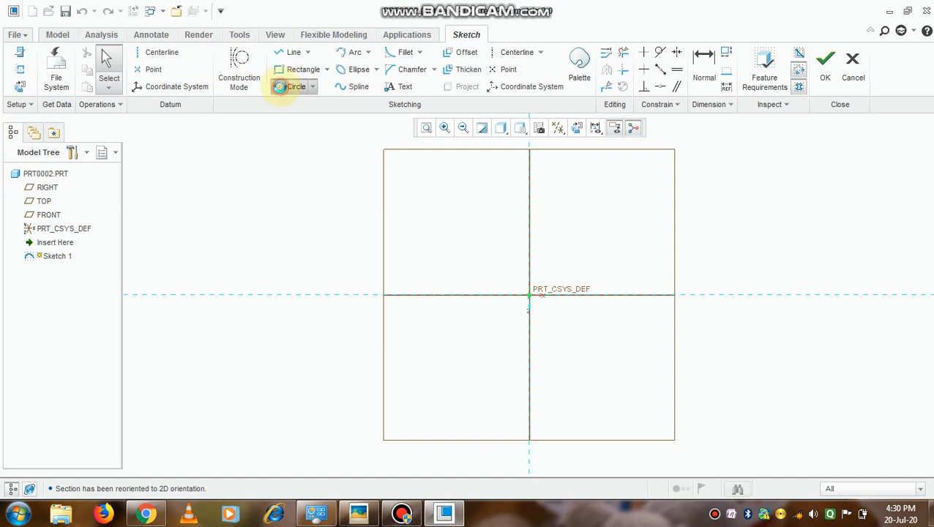
click(465, 296)
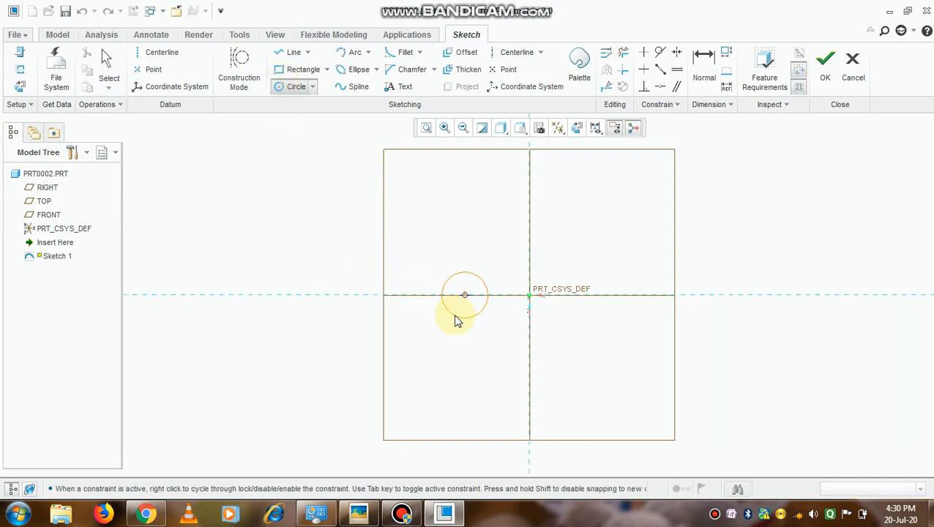
click(457, 313)
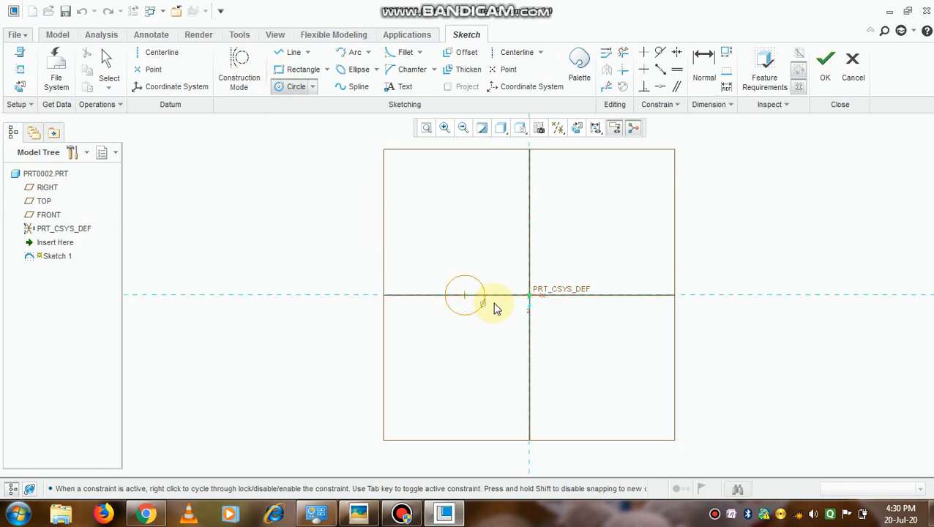
middle_click(478, 318)
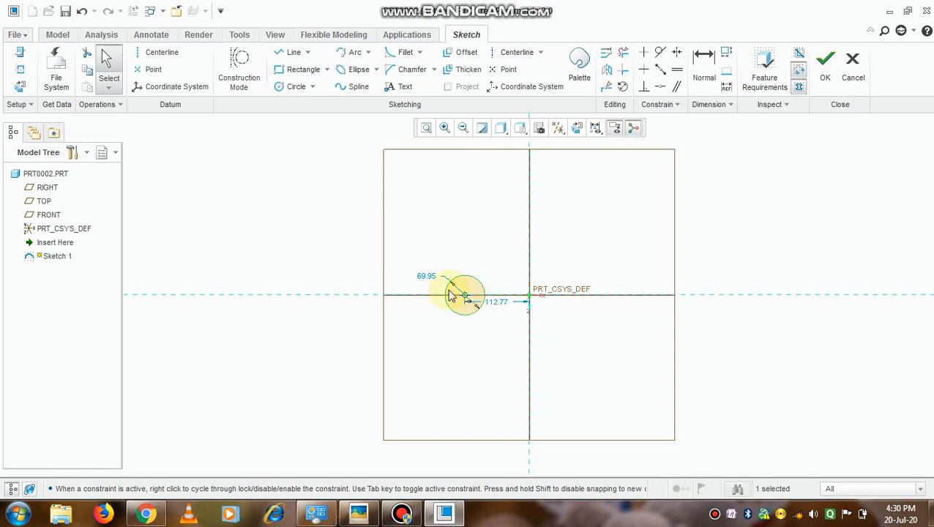
click(289, 86)
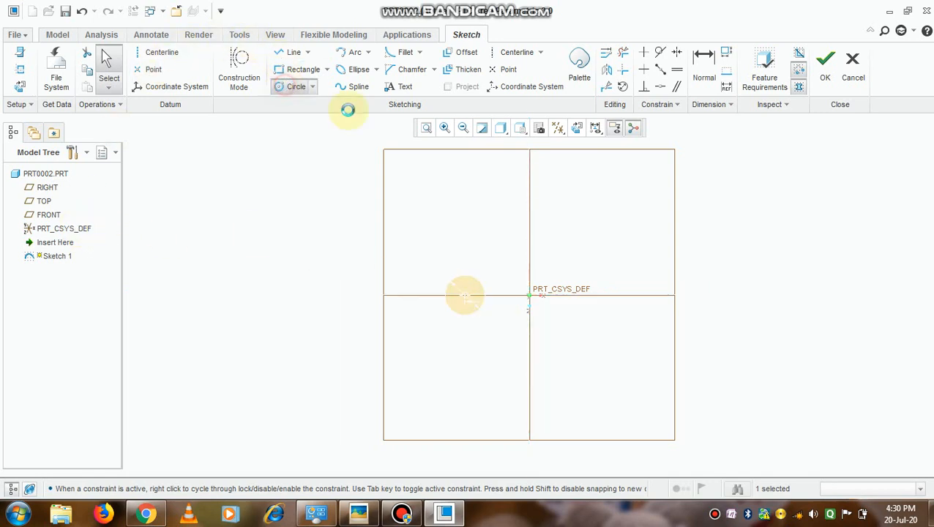
click(614, 295)
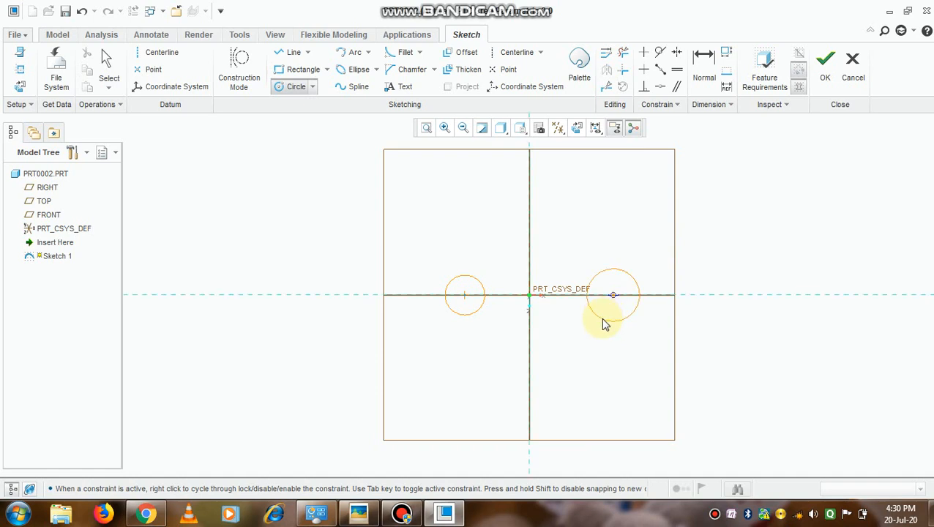
click(603, 320)
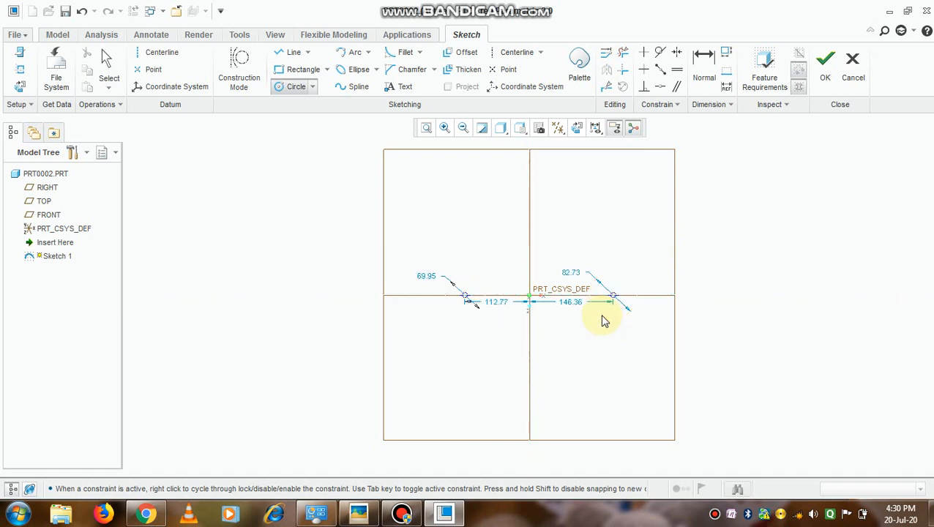
middle_click(561, 324)
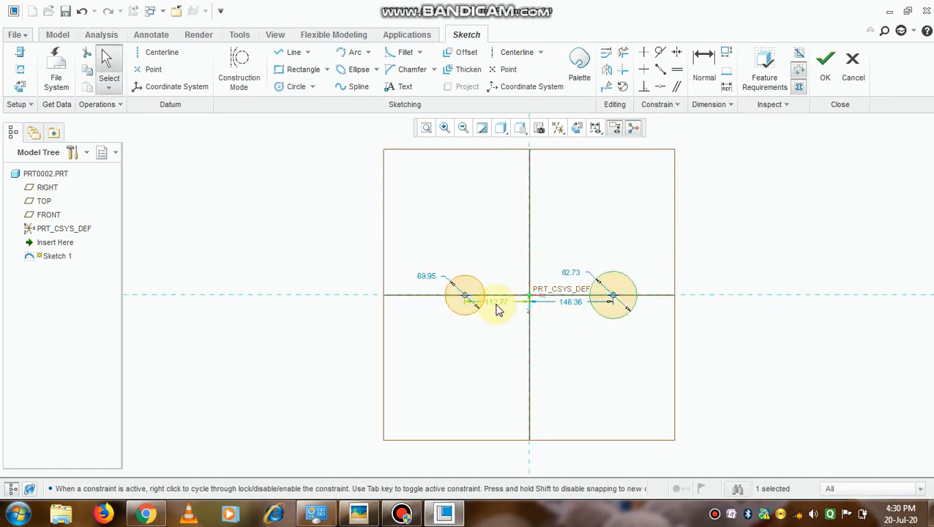
Step: Set the distance from the vertical reference to each circle's centre to 42 mm
double_click(496, 303)
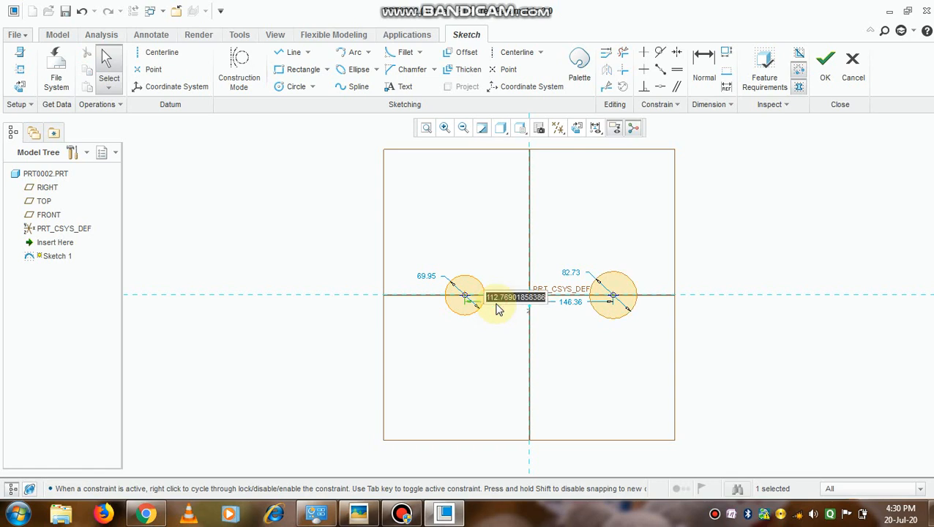
text(42)
key(Return)
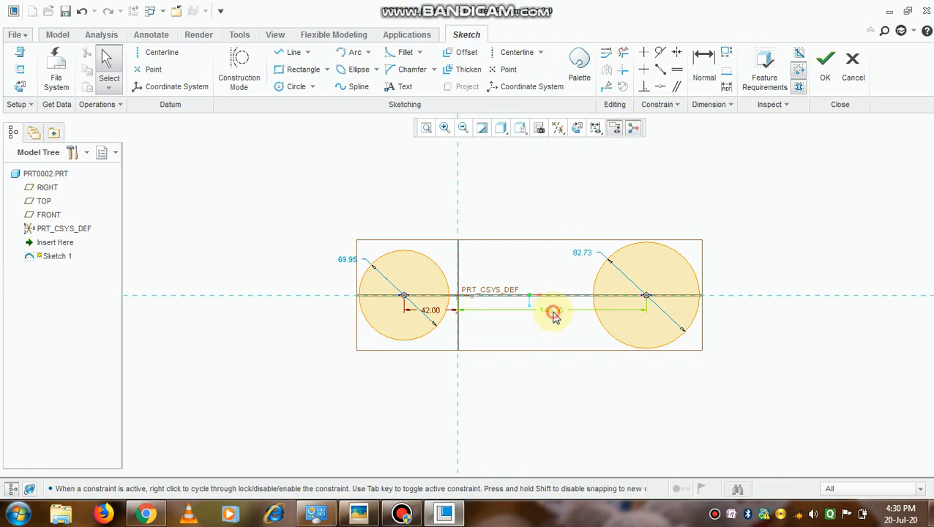
double_click(553, 311)
text(42)
key(Return)
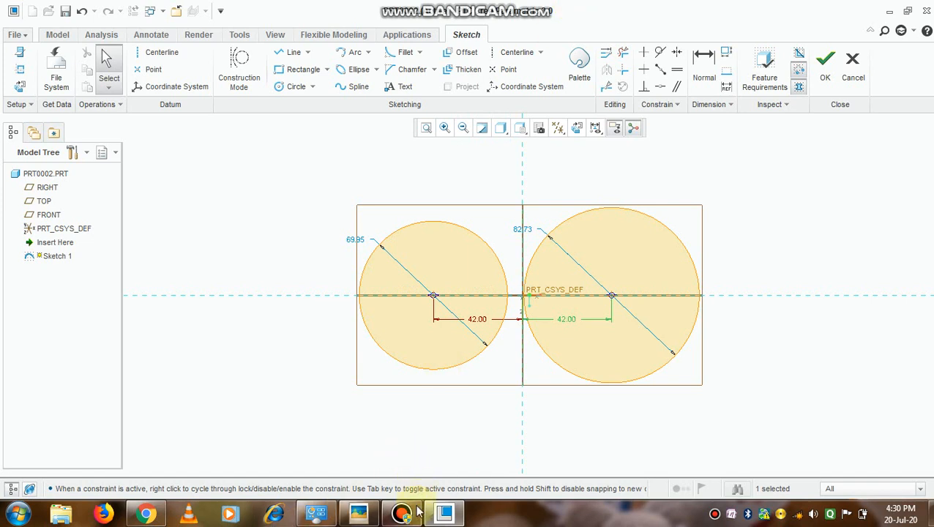
Step: Check the hole size in the reference drawing and set both circles' diameters to 12 mm
click(359, 514)
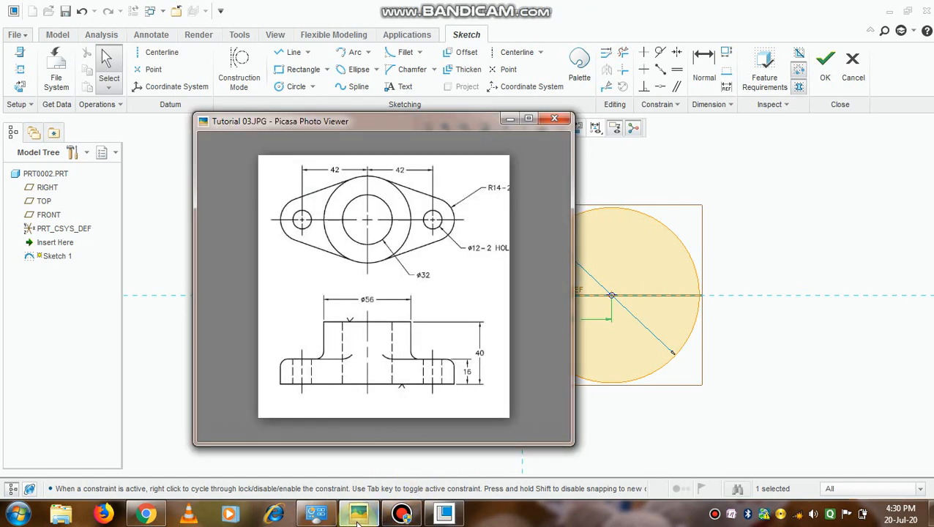
click(359, 514)
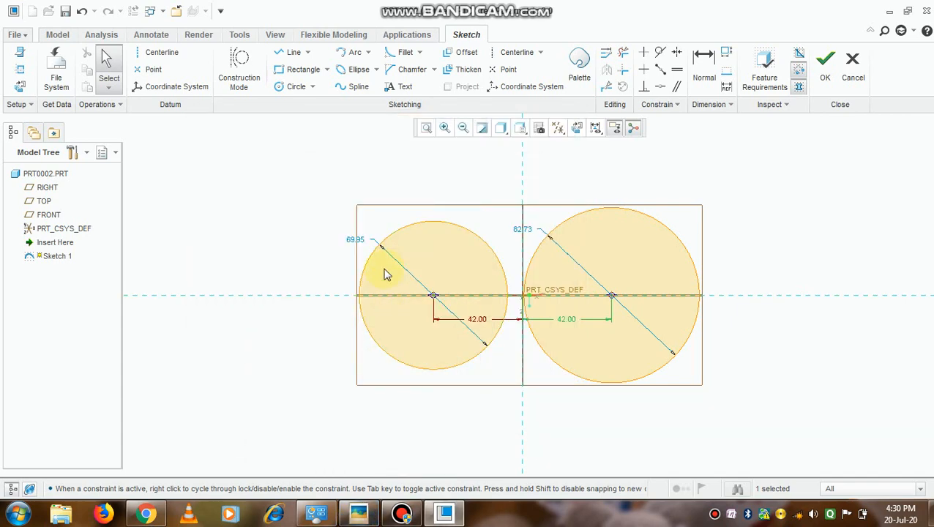
double_click(358, 241)
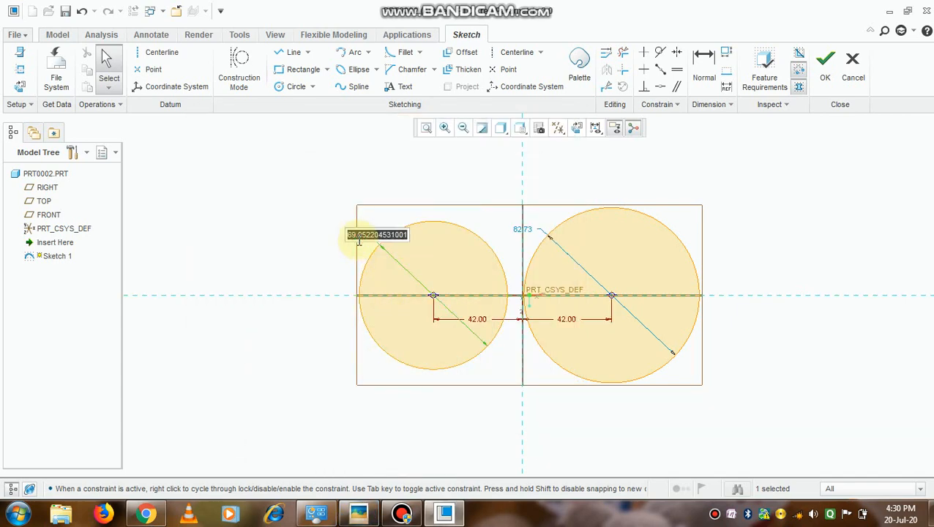
text(12)
key(Return)
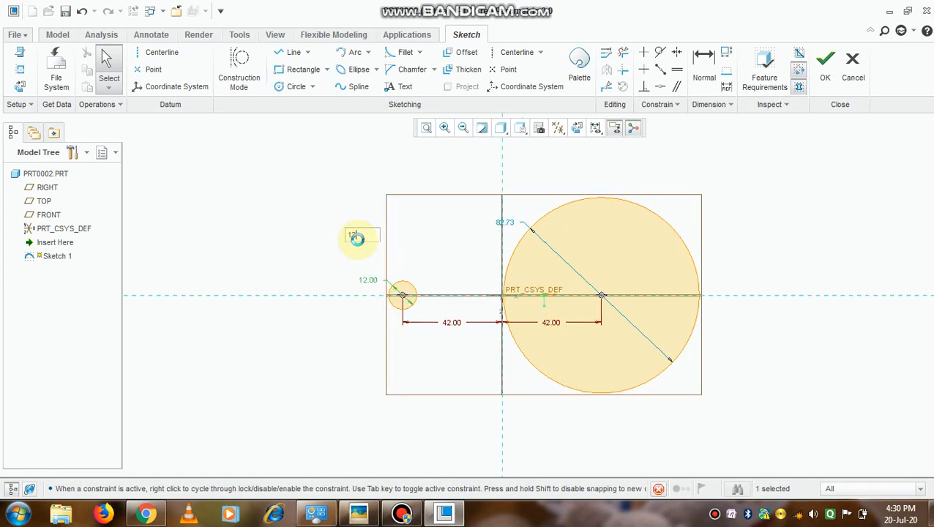
double_click(495, 215)
text(12)
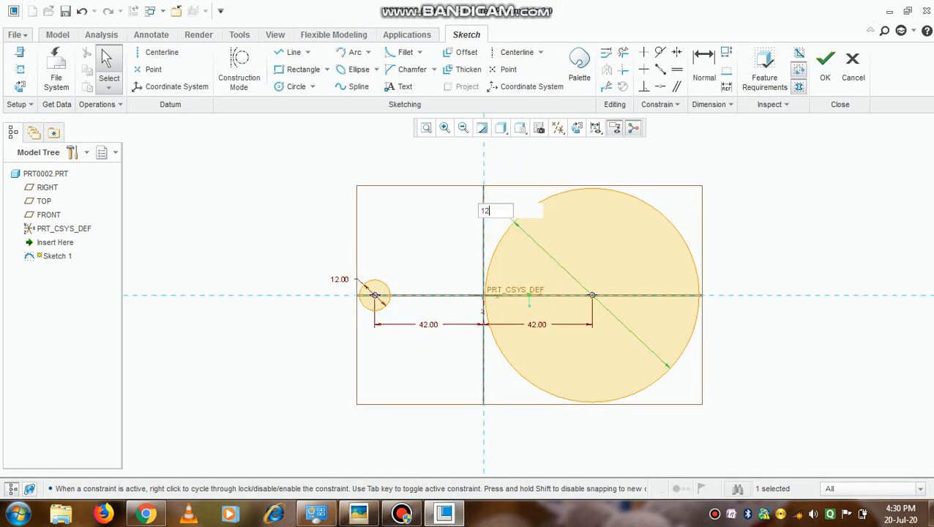
key(Return)
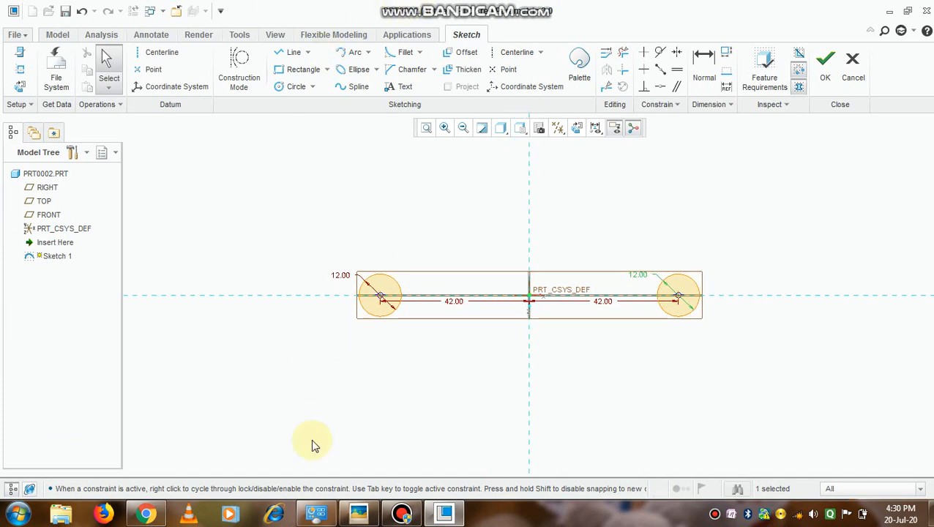
Step: Check the reference drawing, sketch a circle centred on the origin and set its diameter to 56 mm
click(372, 516)
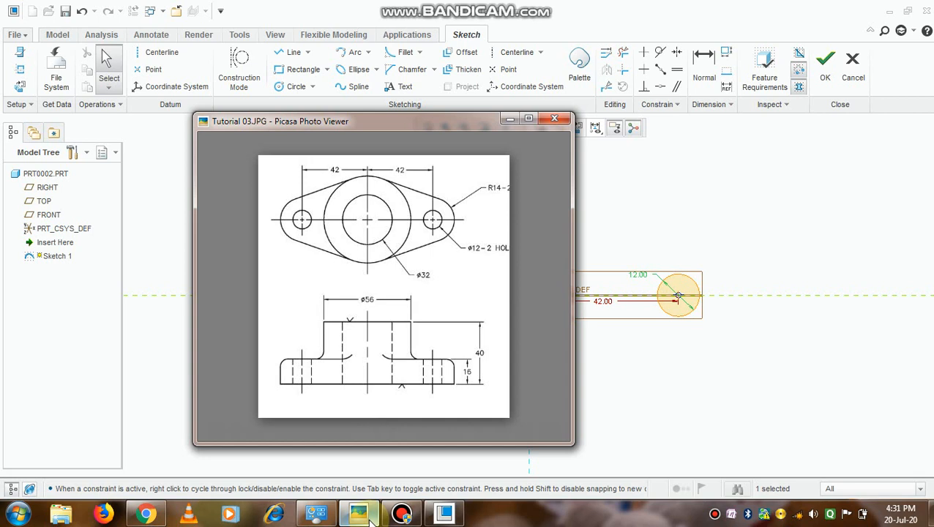
click(373, 516)
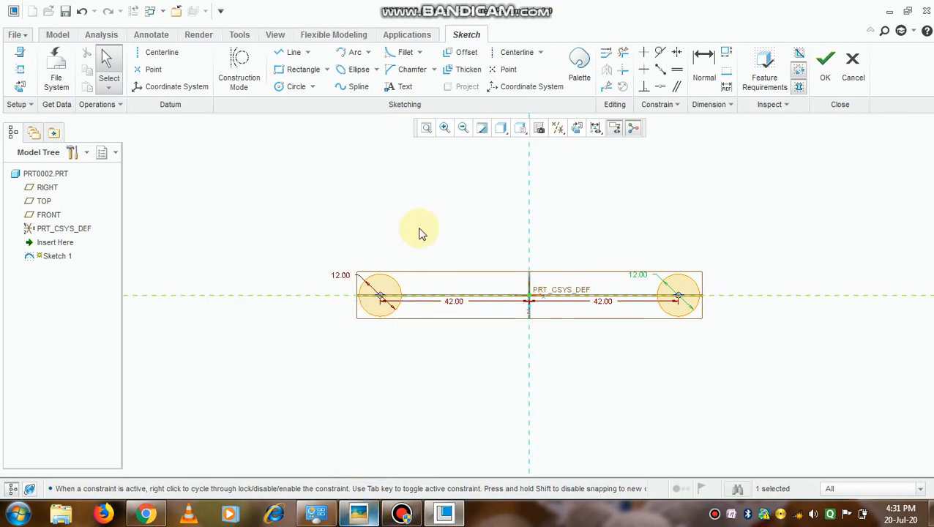
click(285, 86)
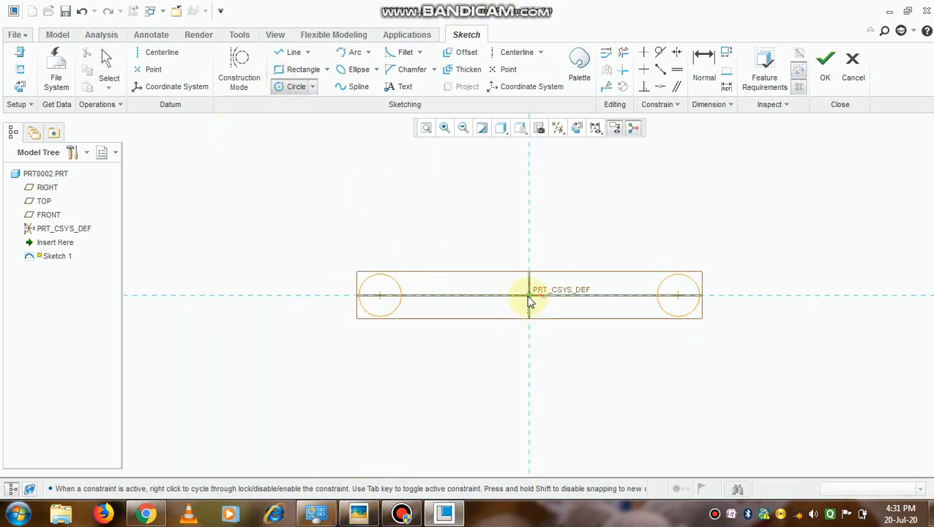
click(528, 297)
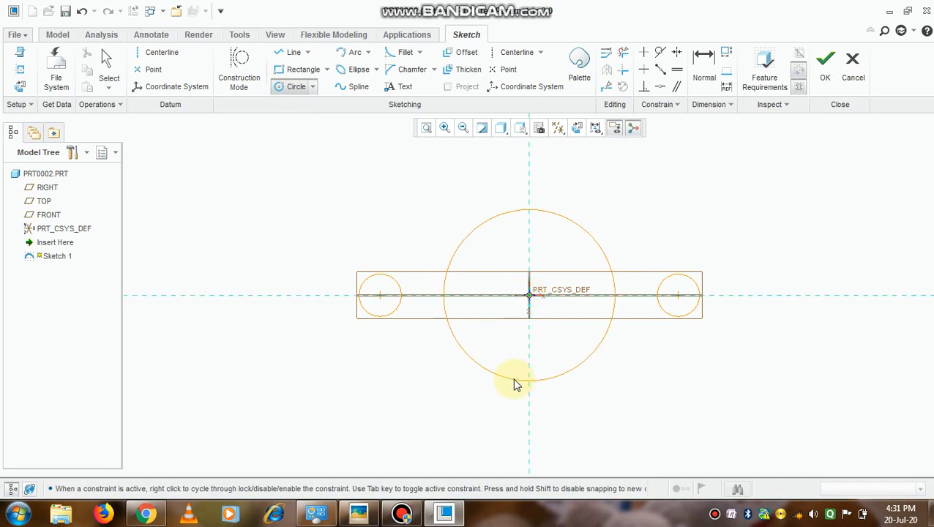
click(514, 382)
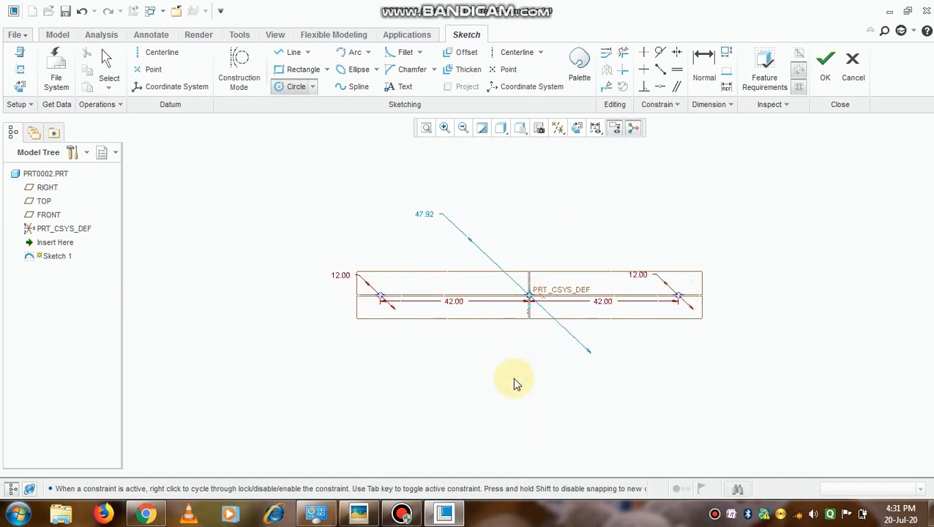
middle_click(482, 344)
double_click(426, 212)
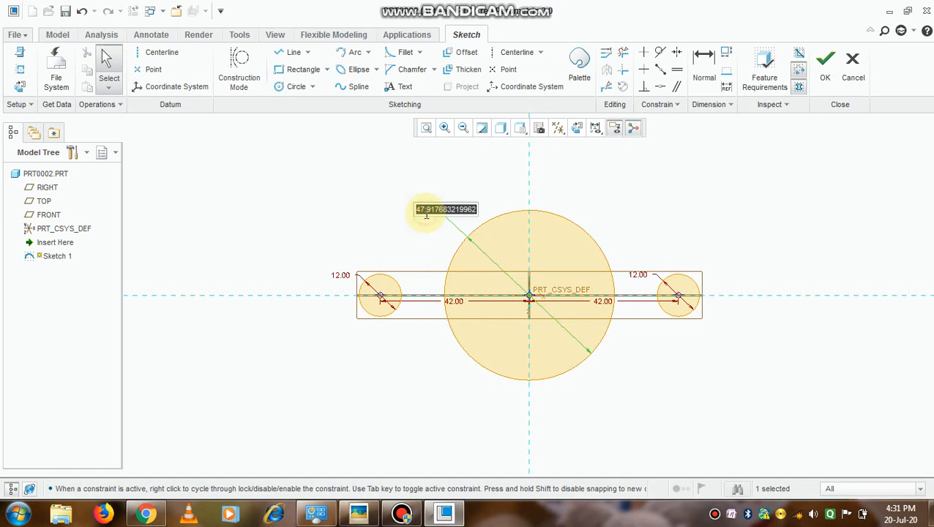
text(56)
key(Return)
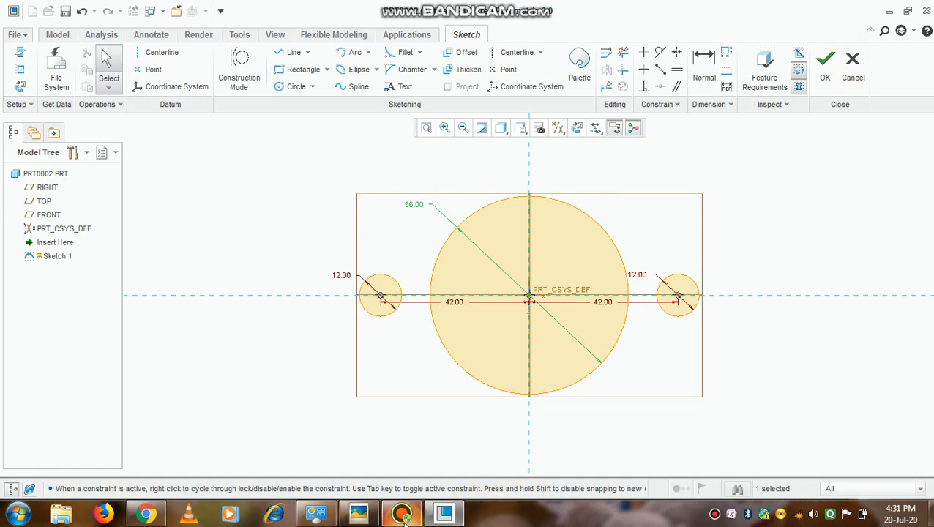
Step: Sketch circles concentric with the two 12 mm circles: the left one tangent to the 56 mm circle, the right one about 26 mm in diameter
mouse_move(406, 518)
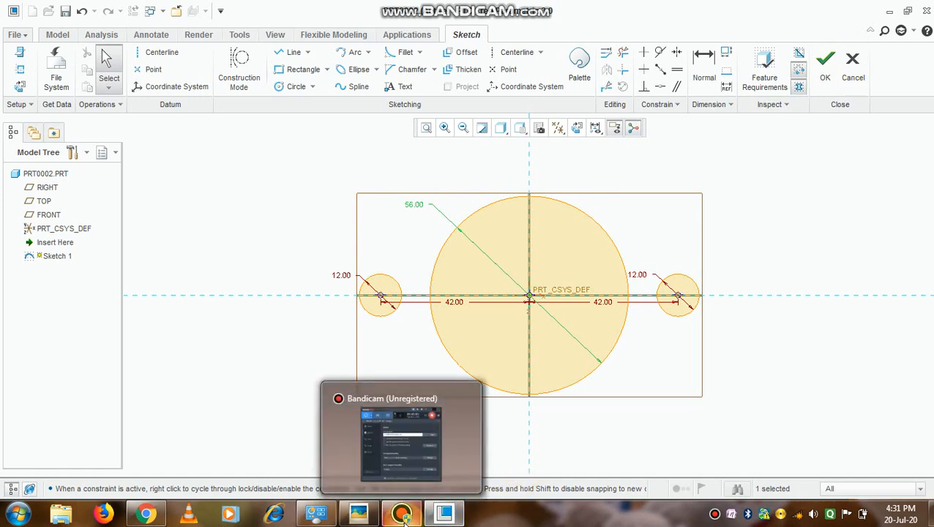
click(358, 515)
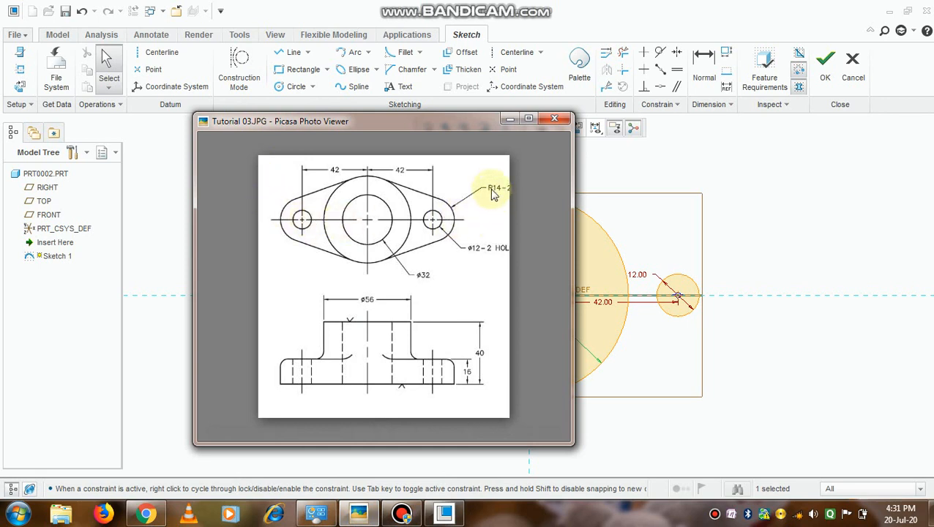
click(510, 118)
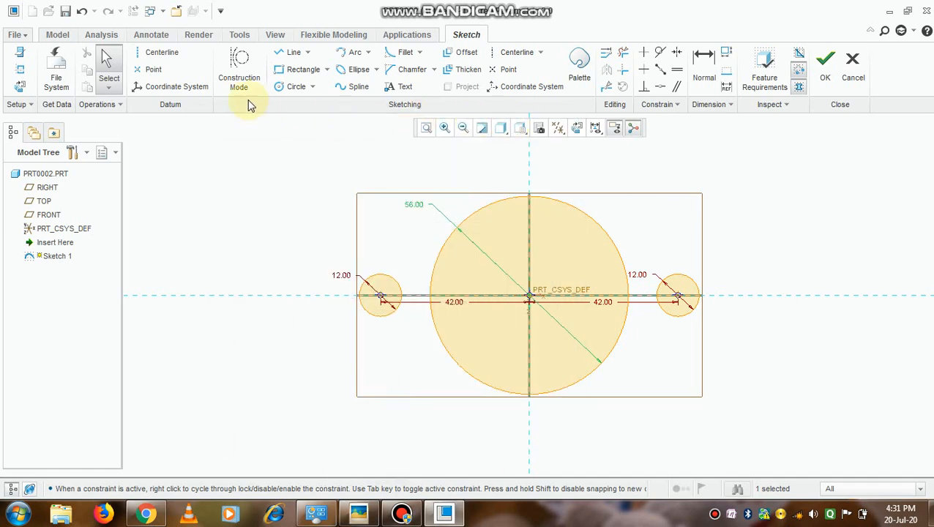
click(278, 86)
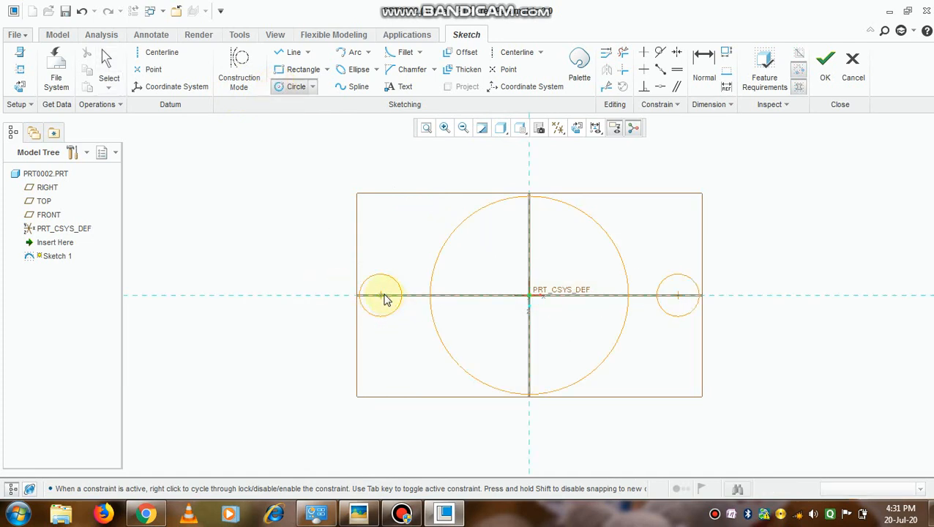
click(366, 342)
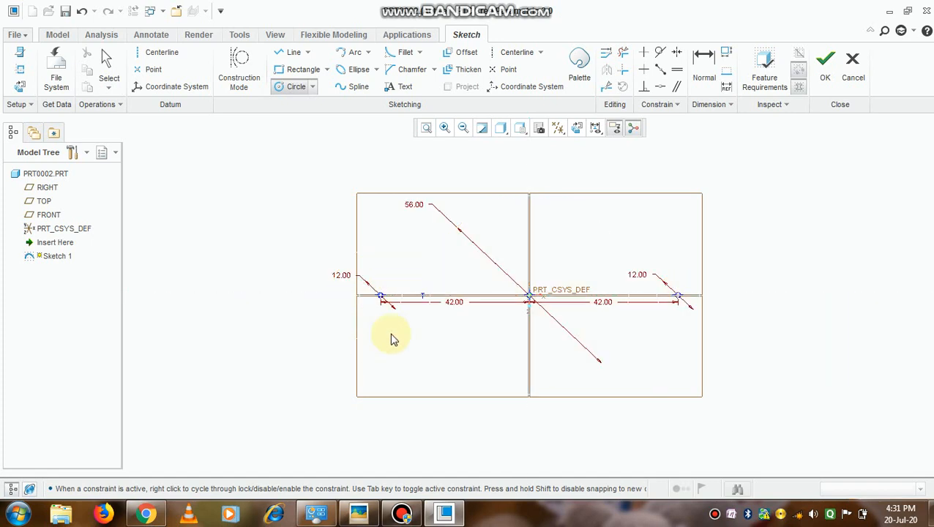
click(678, 299)
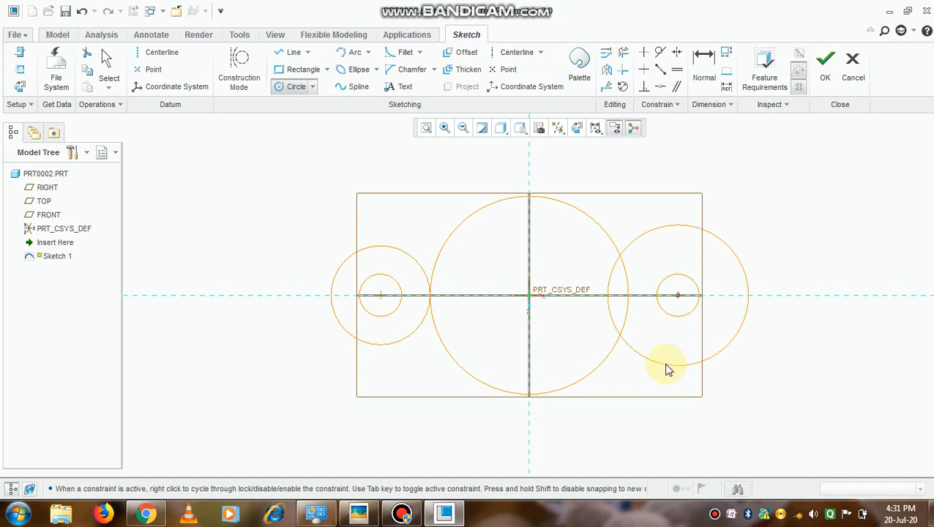
click(677, 339)
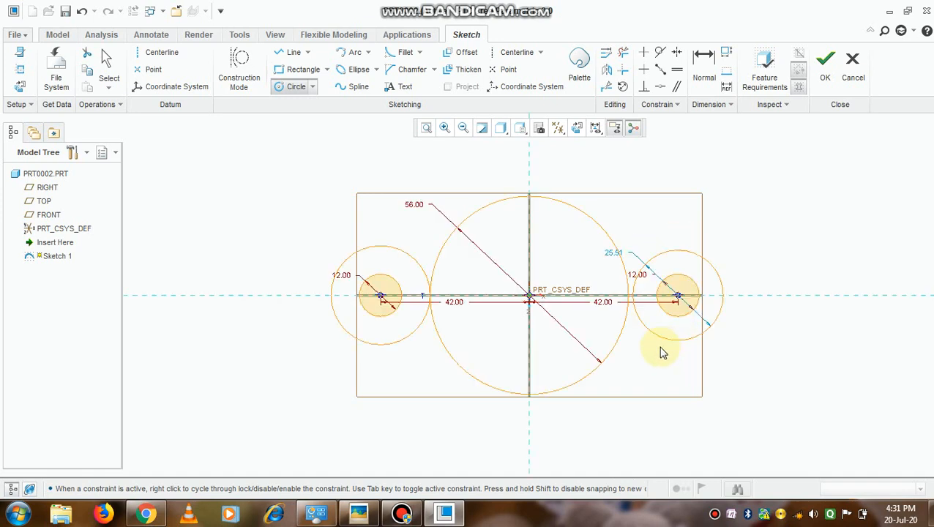
Step: Set the diameter of the outer circle around the right 12 mm circle to 28 mm
middle_click(660, 347)
middle_click(628, 354)
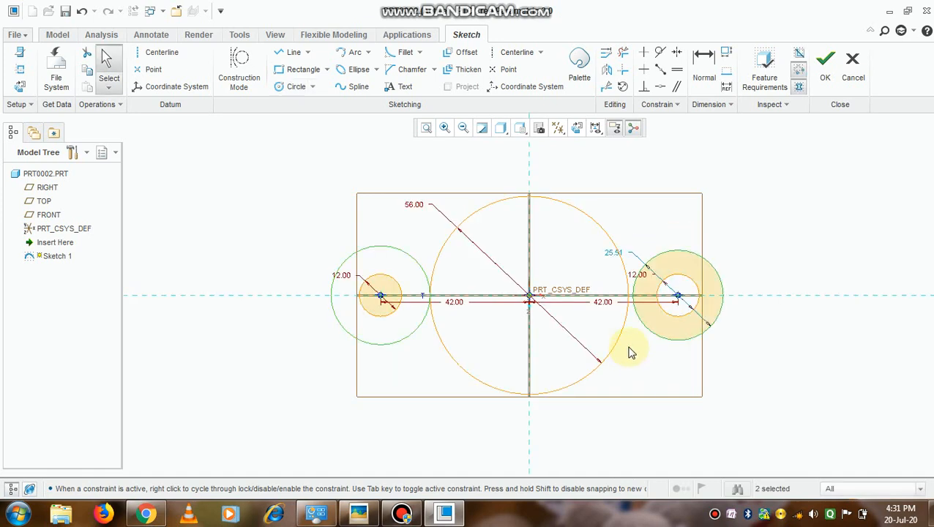
double_click(613, 255)
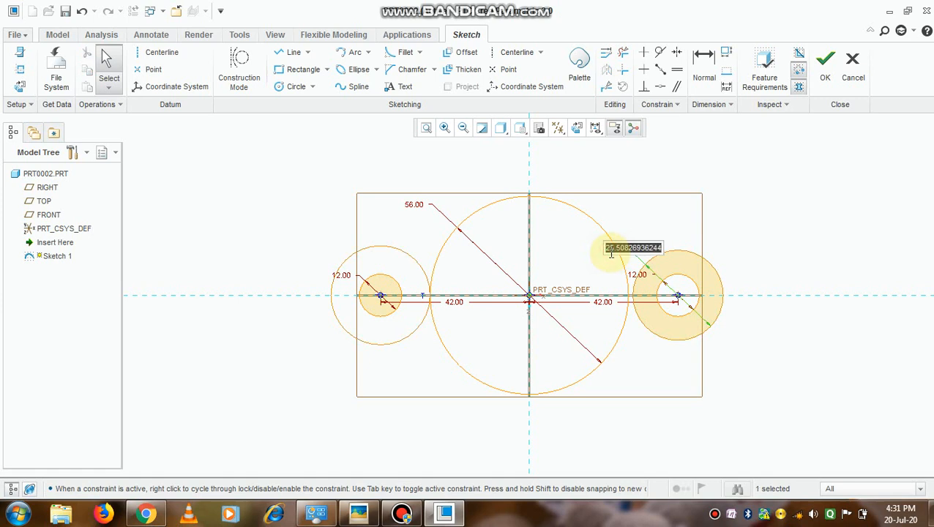
text(28)
key(Return)
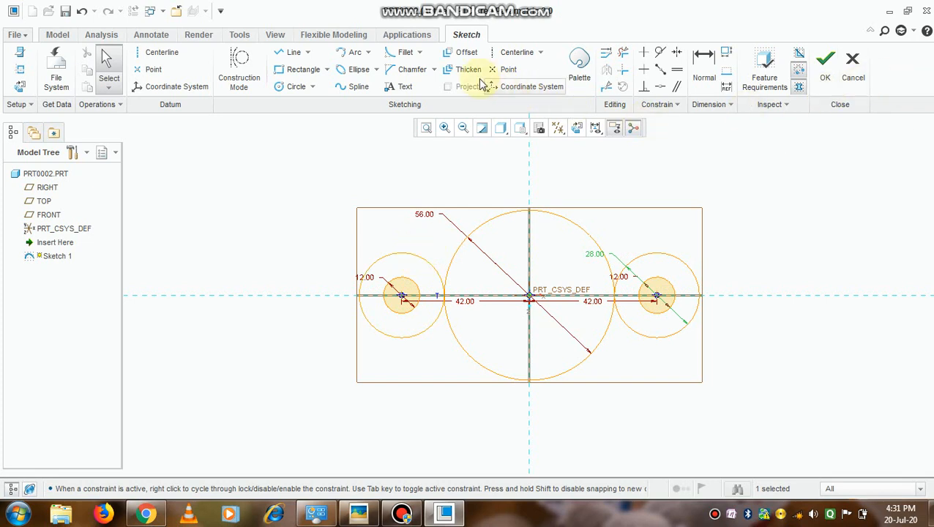
Step: Draw tangent lines joining the upper sides of the left and right outer circles to the 56 mm circle
click(307, 53)
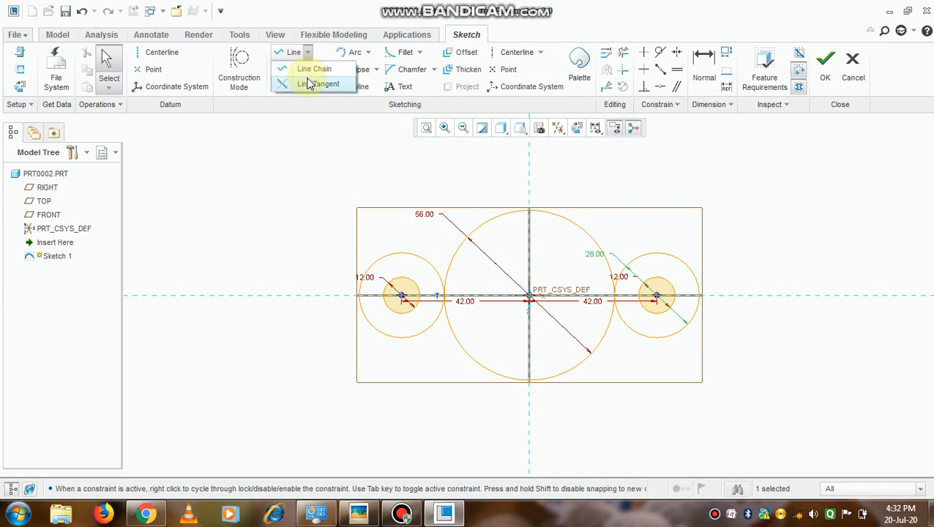
click(311, 83)
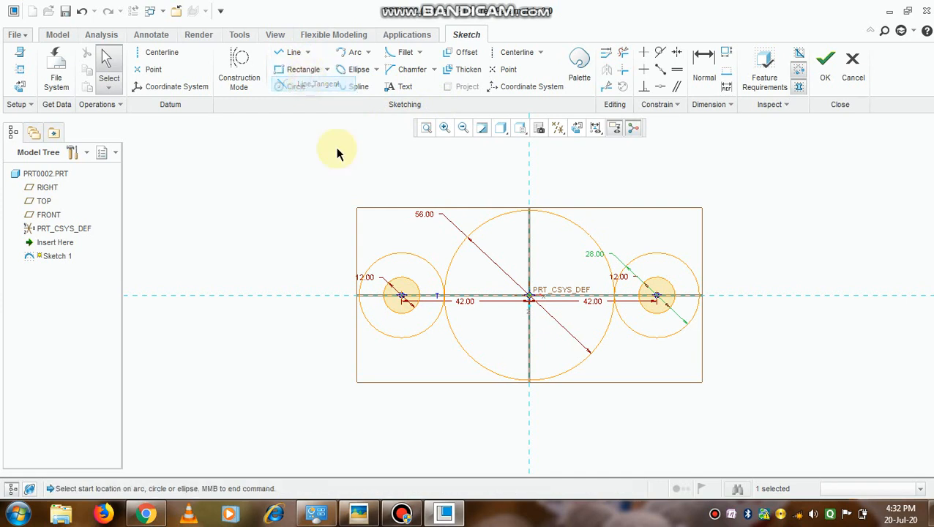
click(383, 262)
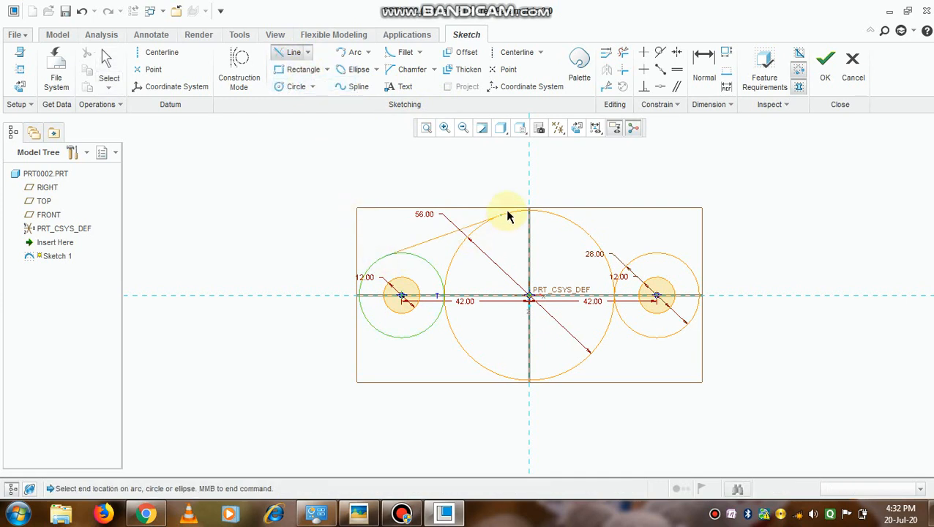
click(508, 215)
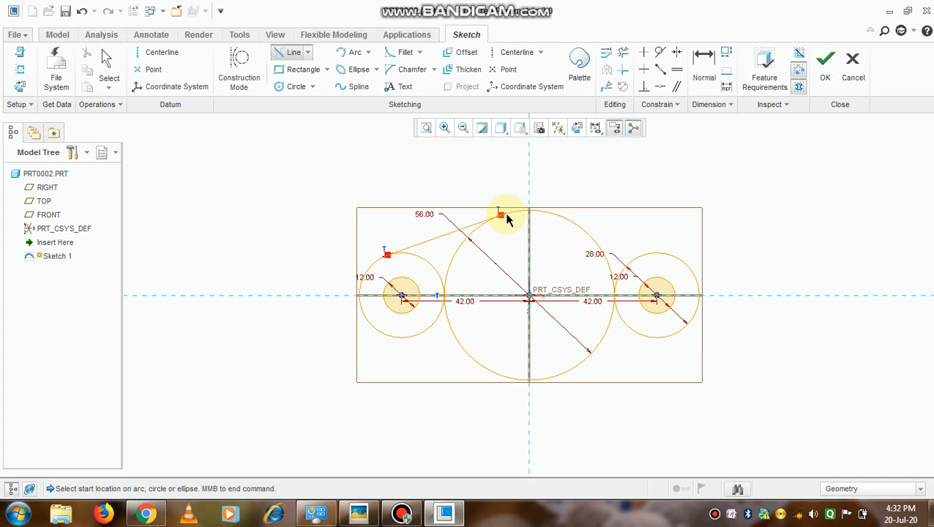
click(574, 227)
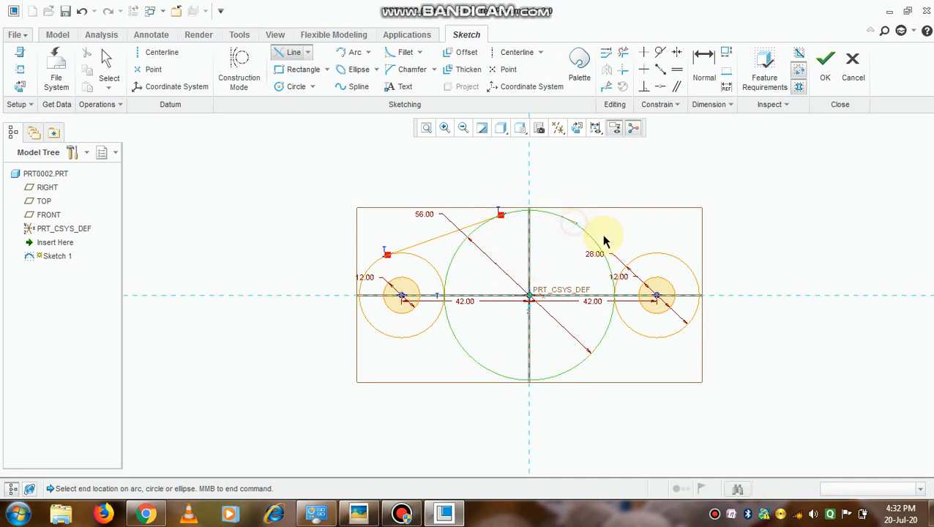
click(672, 258)
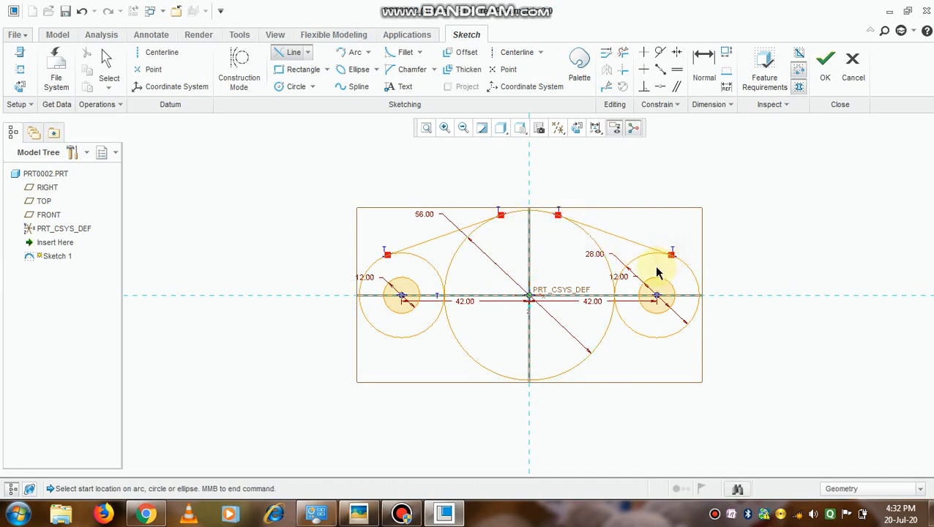
Step: Draw tangent lines joining the lower sides of both outer circles to the 56 mm circle, completing the flange outline
click(401, 340)
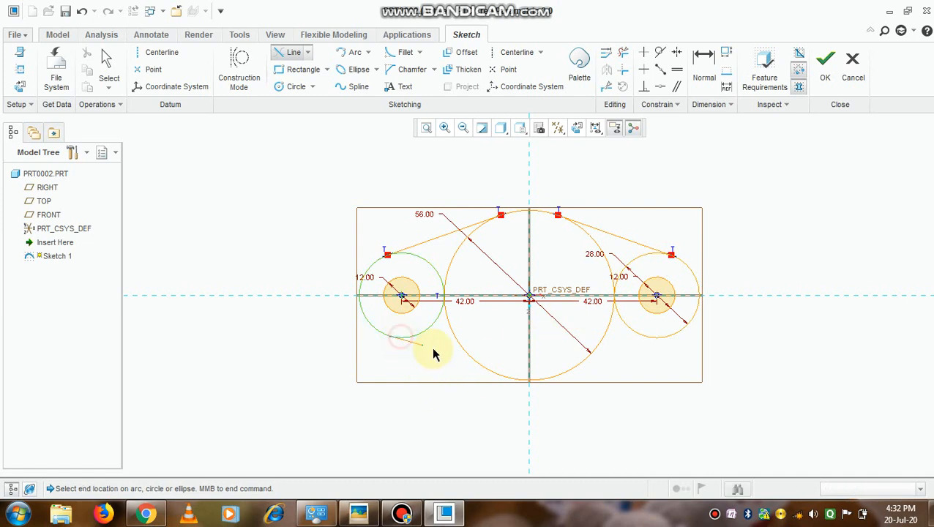
click(501, 375)
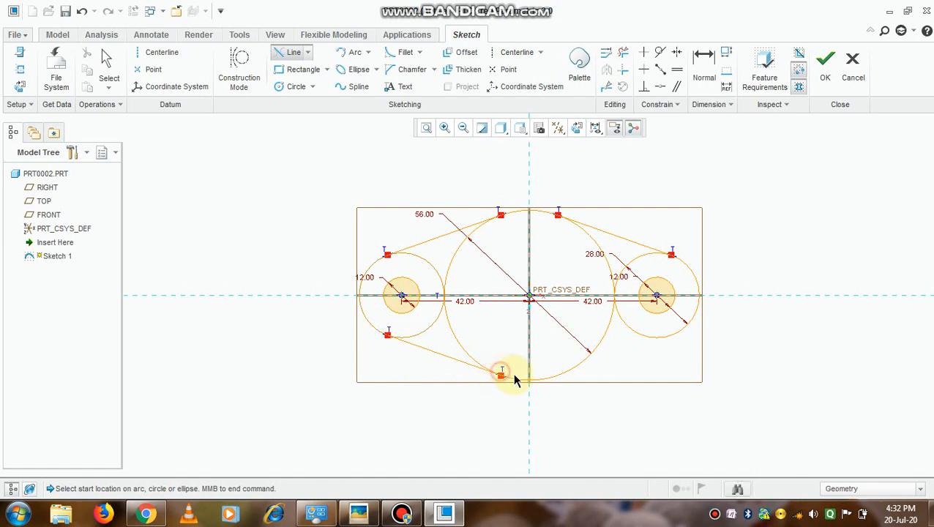
click(658, 338)
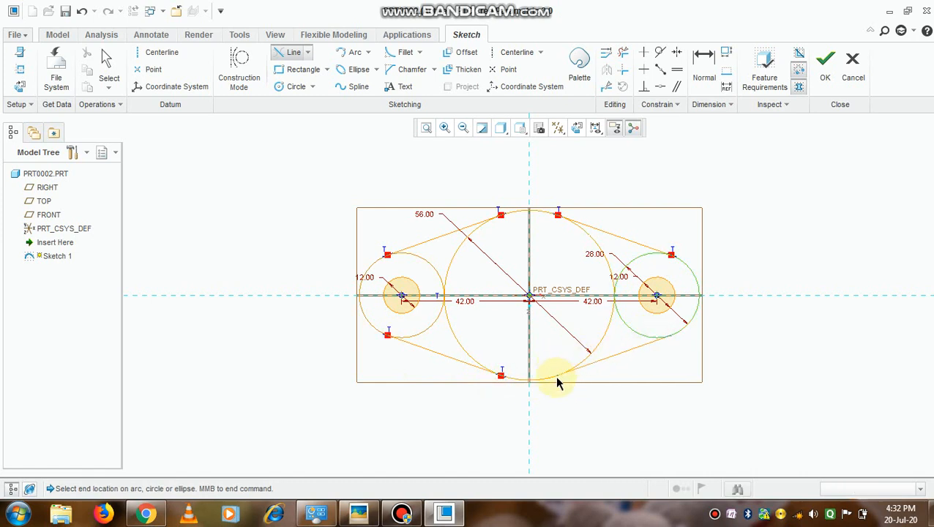
click(557, 377)
middle_click(565, 385)
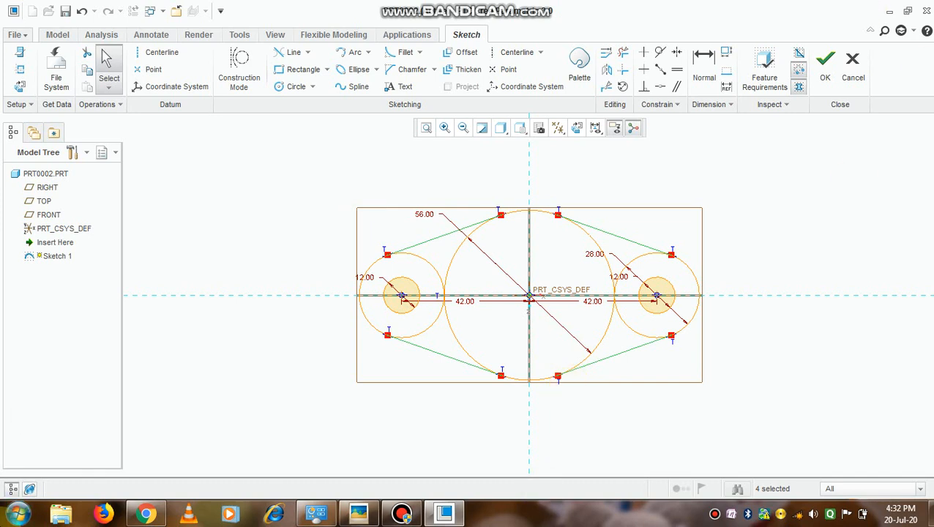
Step: Dismiss the Windows color scheme prompt without choosing any of its options
mouse_move(888, 518)
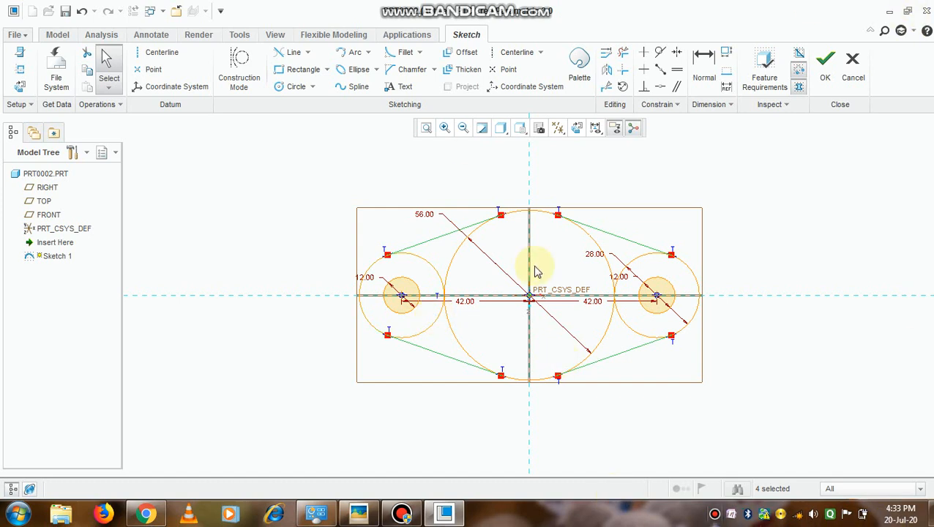
mouse_move(402, 516)
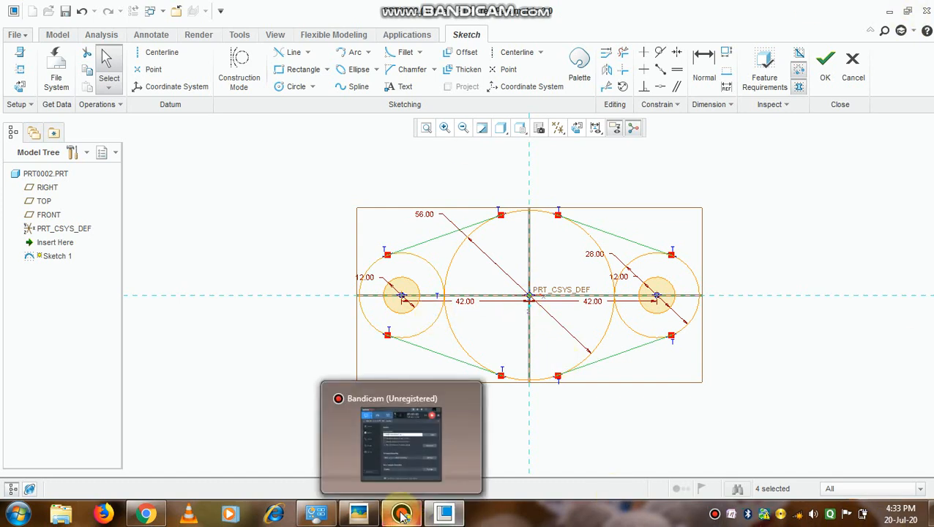
click(402, 509)
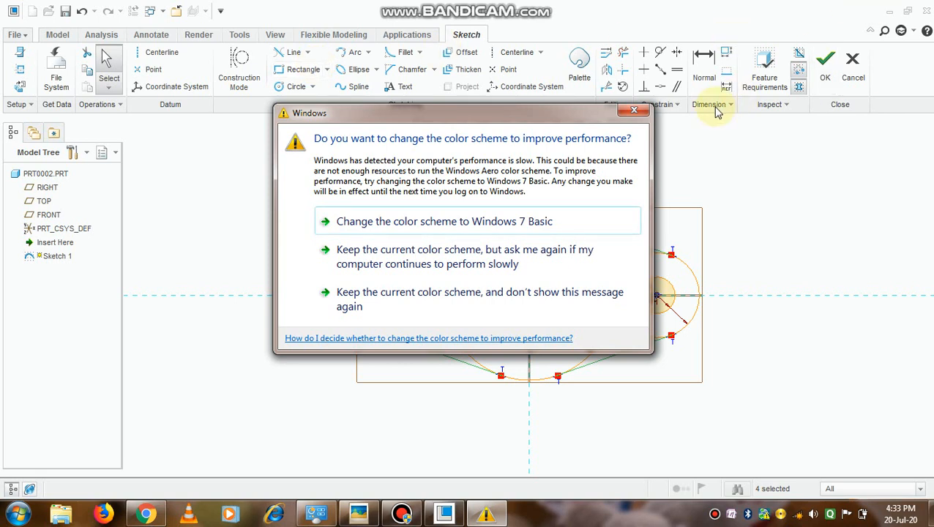
click(634, 110)
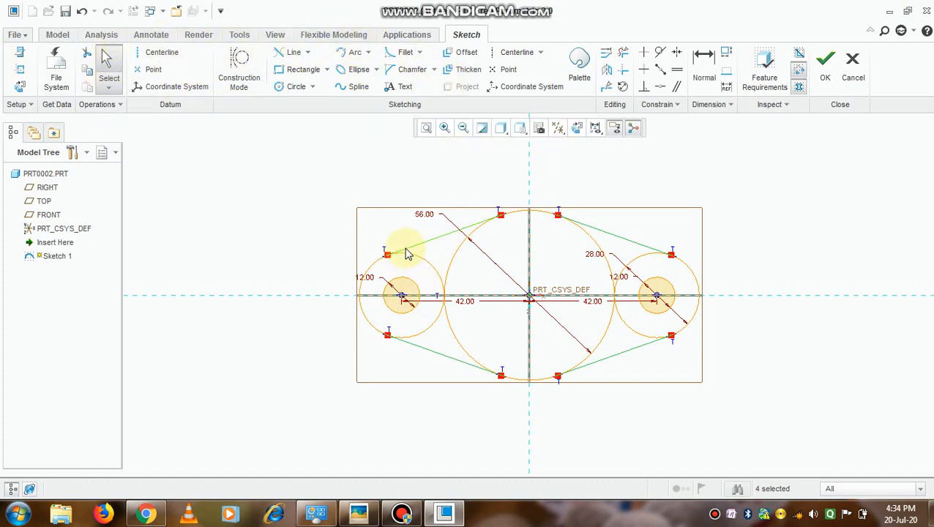
click(623, 65)
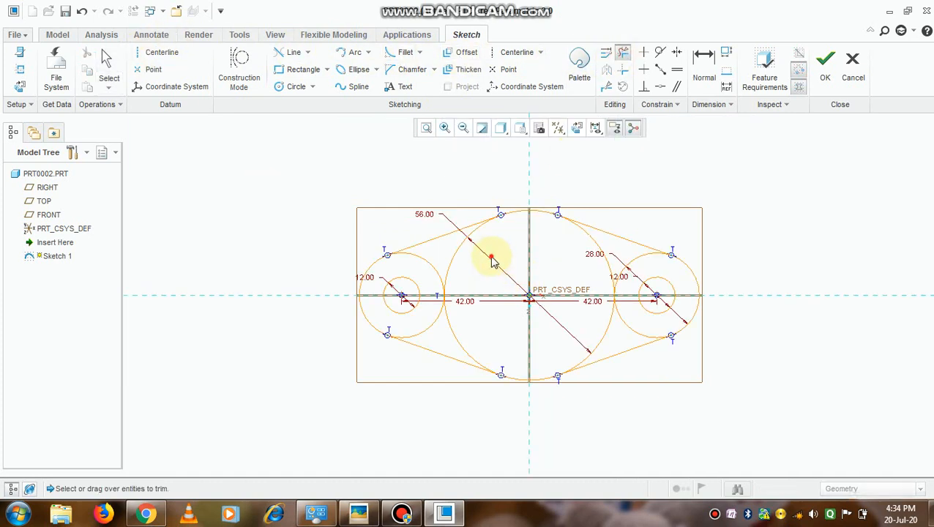
mouse_move(492, 258)
mouse_down()
mouse_move(424, 251)
mouse_move(415, 268)
mouse_move(433, 252)
mouse_move(477, 256)
mouse_move(474, 264)
mouse_up()
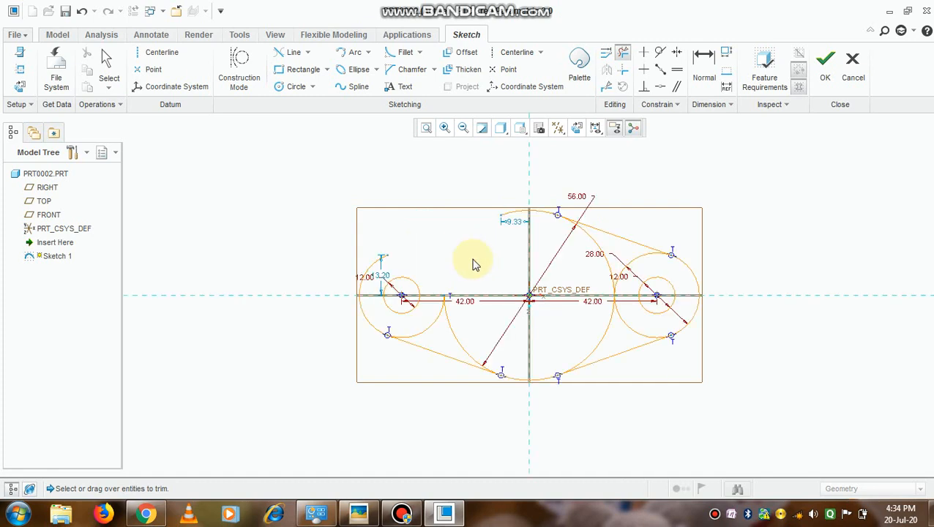
key(ctrl+z)
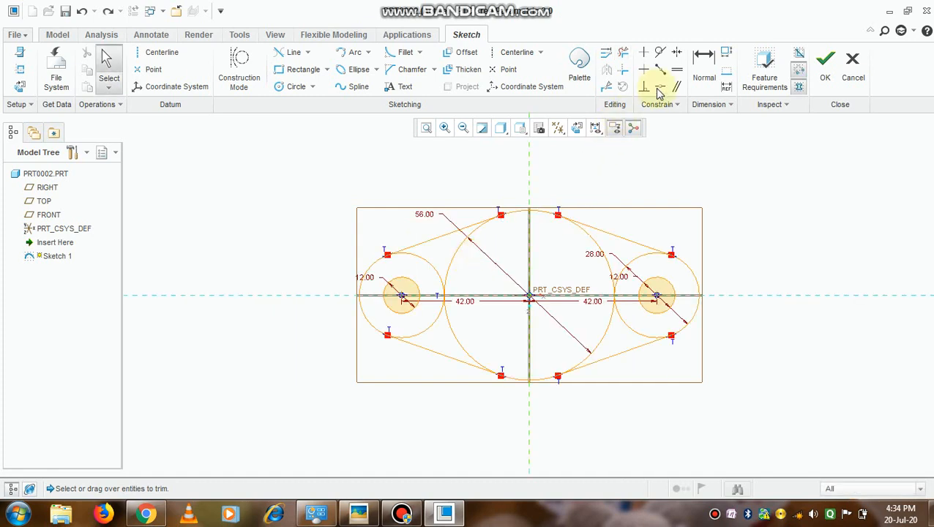
Step: Trim the arcs of the 56 mm and outer circles lying inside the tangent flange outline, keep both 12 mm circles, and finish the sketch
click(623, 52)
mouse_move(460, 287)
mouse_down()
mouse_move(465, 277)
mouse_move(427, 282)
mouse_move(447, 306)
mouse_move(430, 318)
mouse_move(453, 317)
mouse_up()
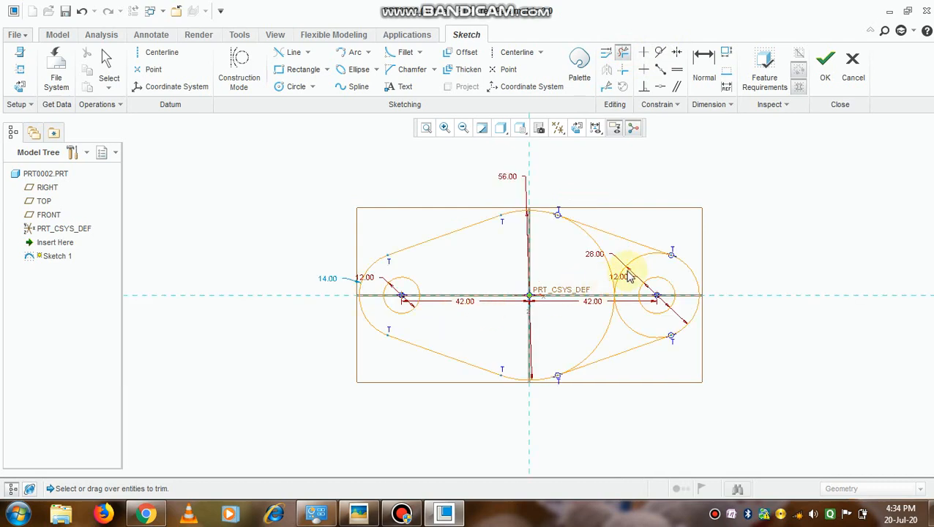
click(597, 262)
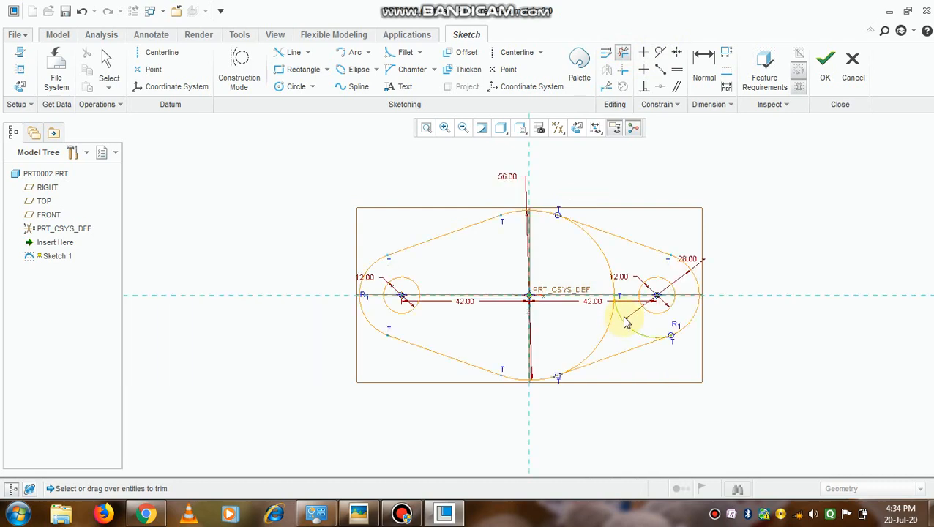
click(593, 325)
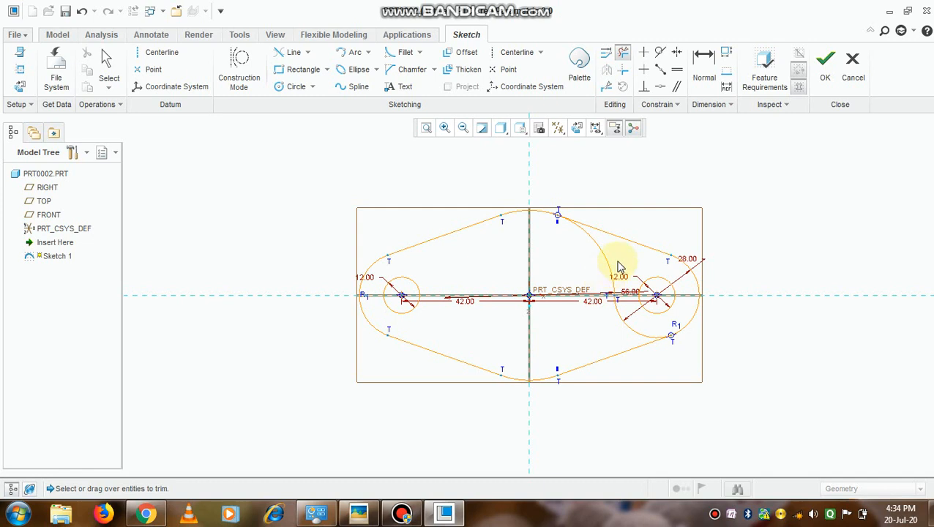
click(614, 269)
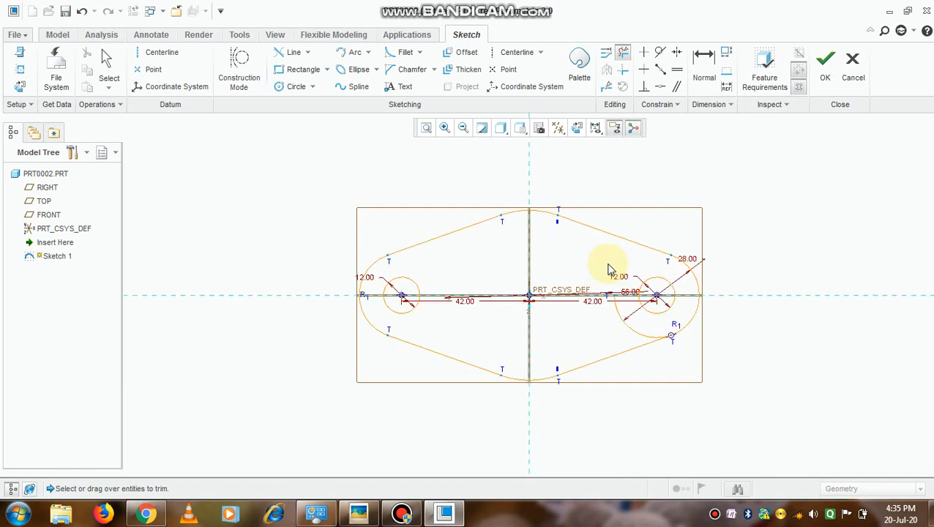
click(623, 317)
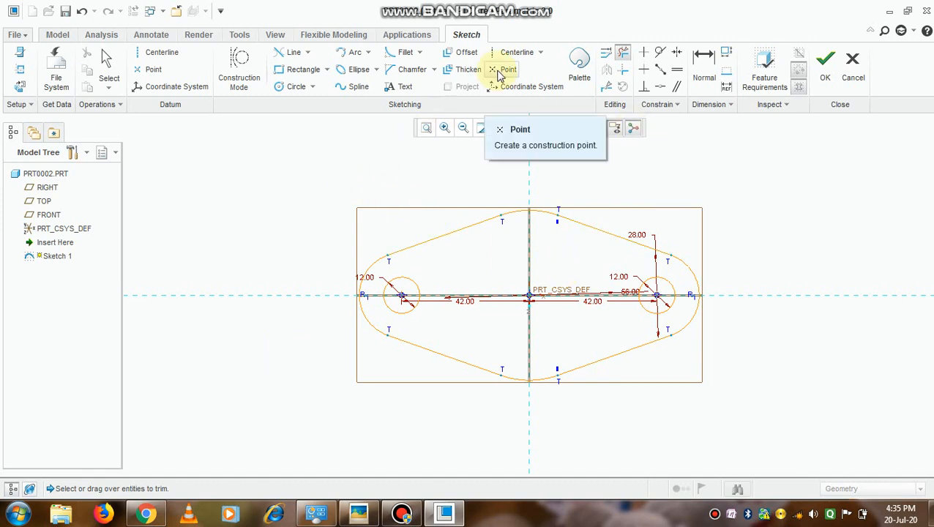
click(824, 73)
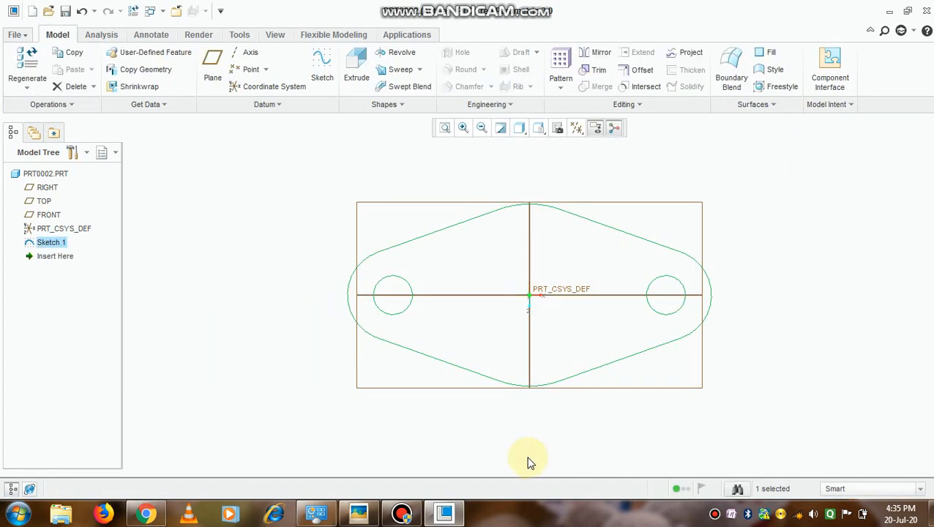
click(414, 522)
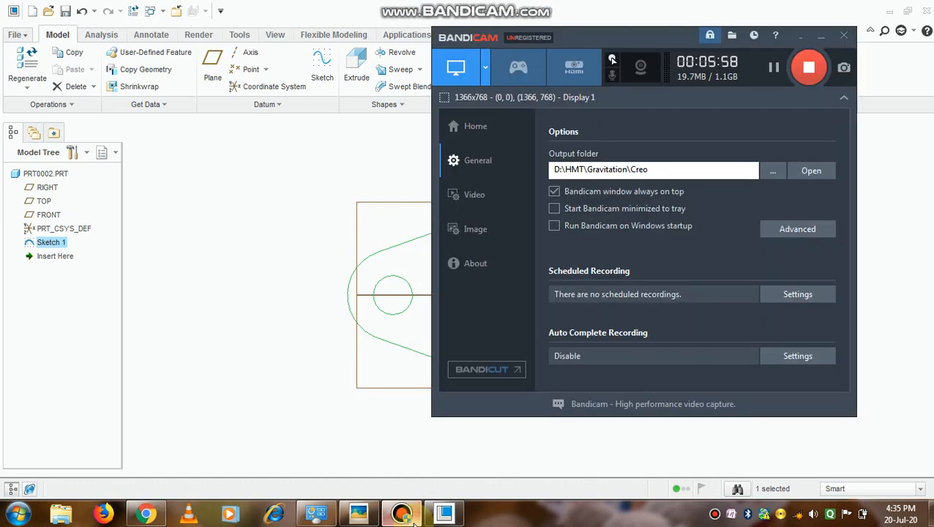
click(415, 521)
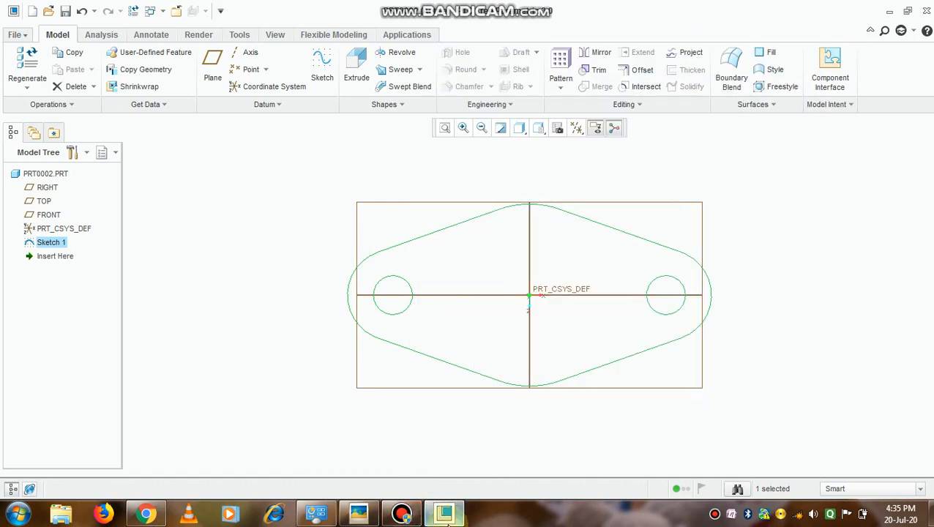
click(448, 522)
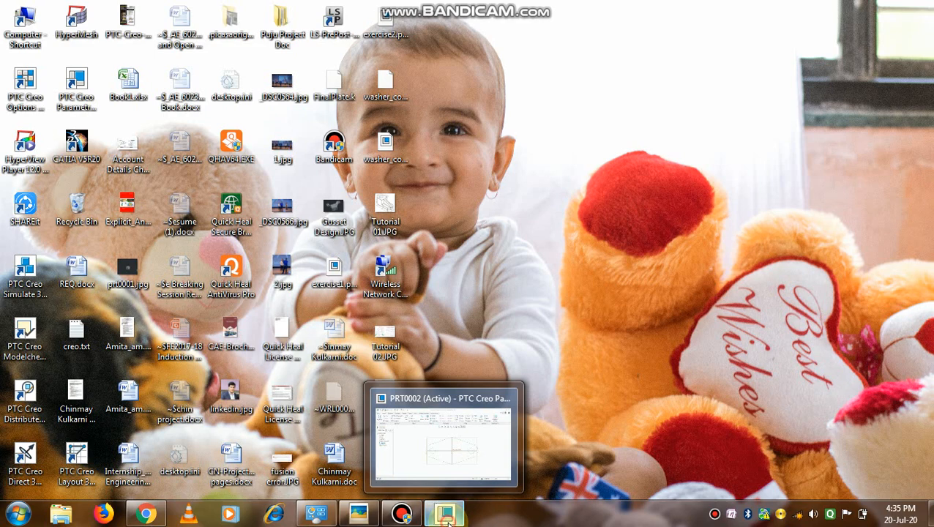
click(450, 520)
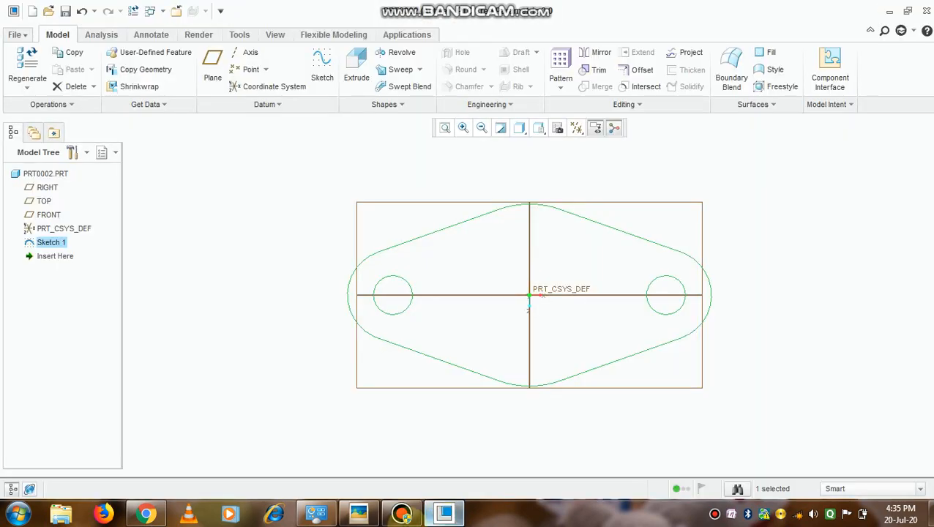
Step: Consult the part drawing for the flange thickness and extrude the flange sketch 16 mm
click(342, 518)
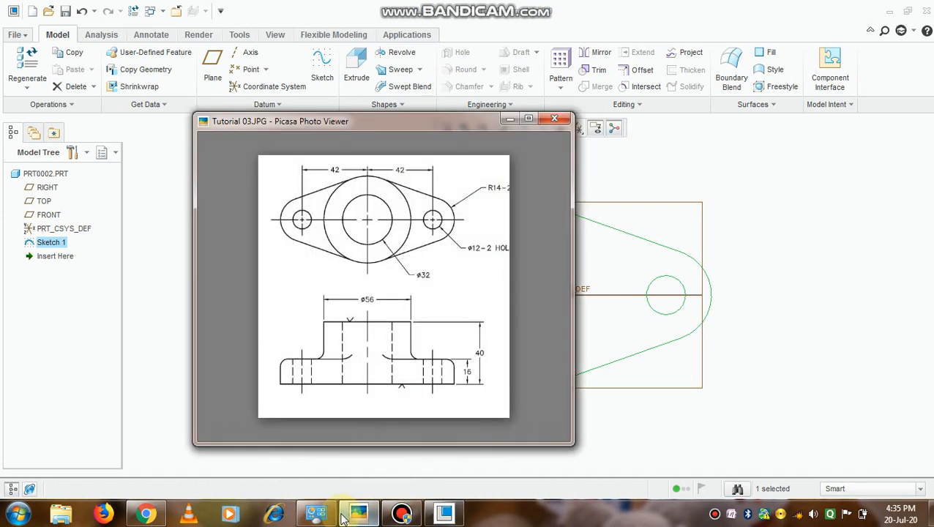
click(342, 519)
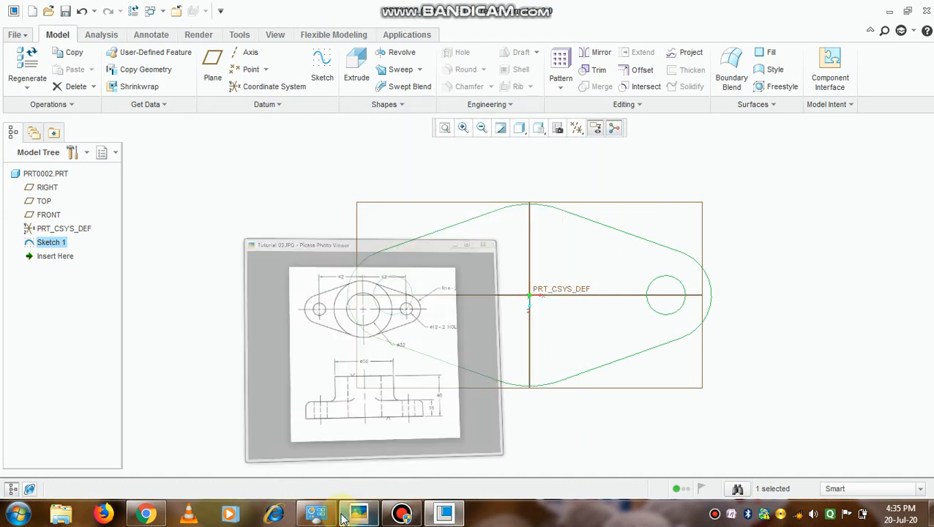
click(341, 78)
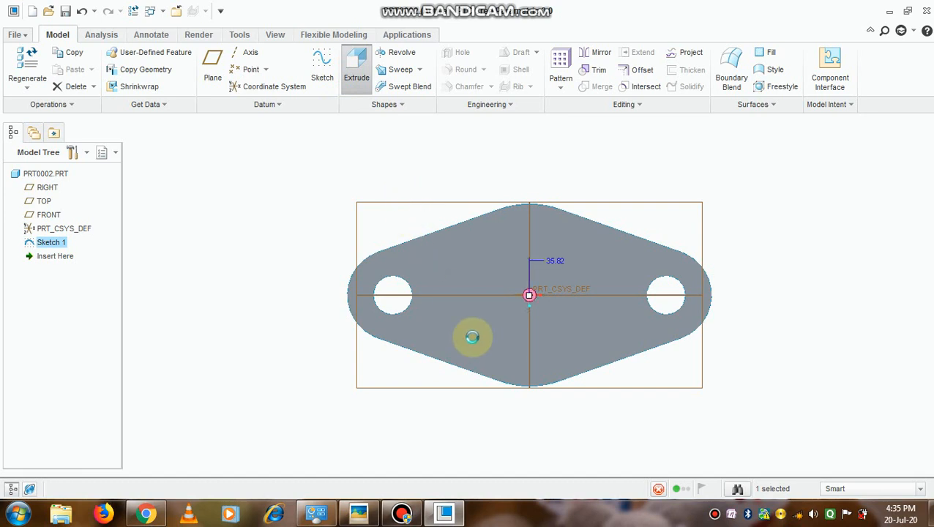
double_click(556, 261)
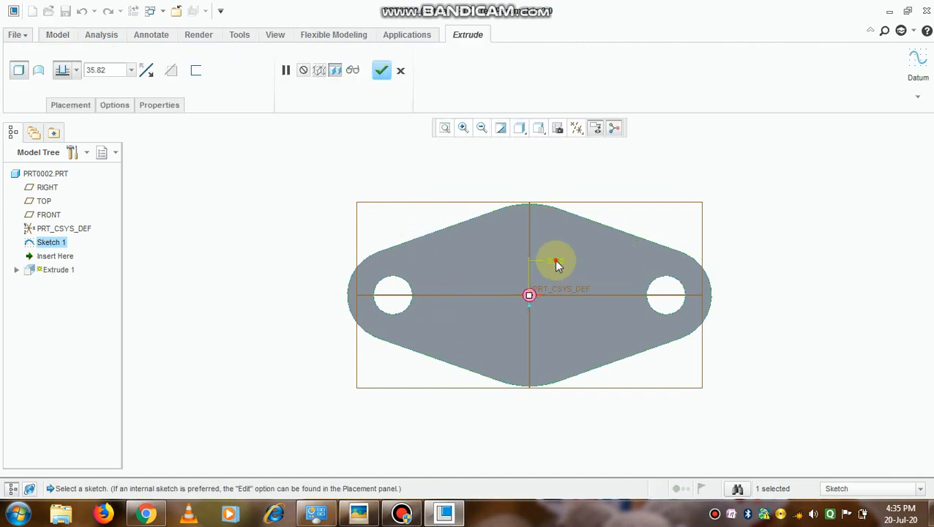
text(10)
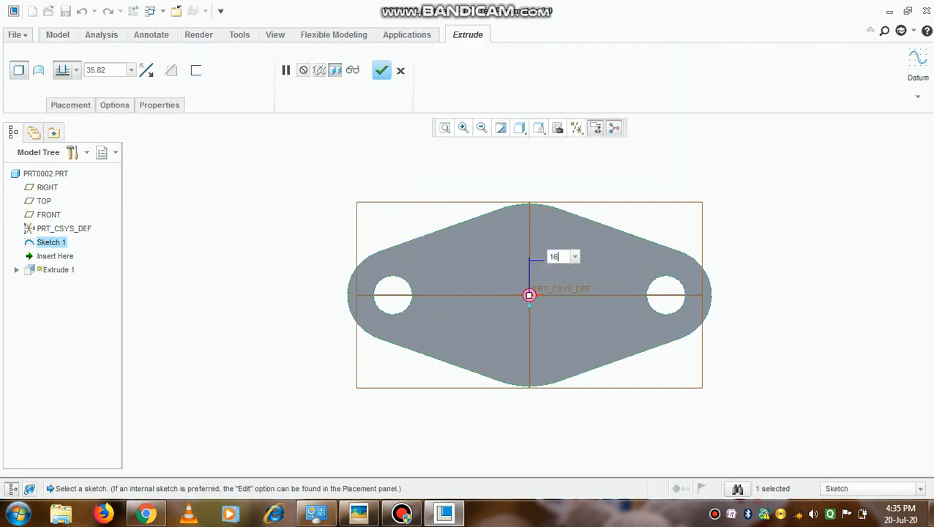
key(Return)
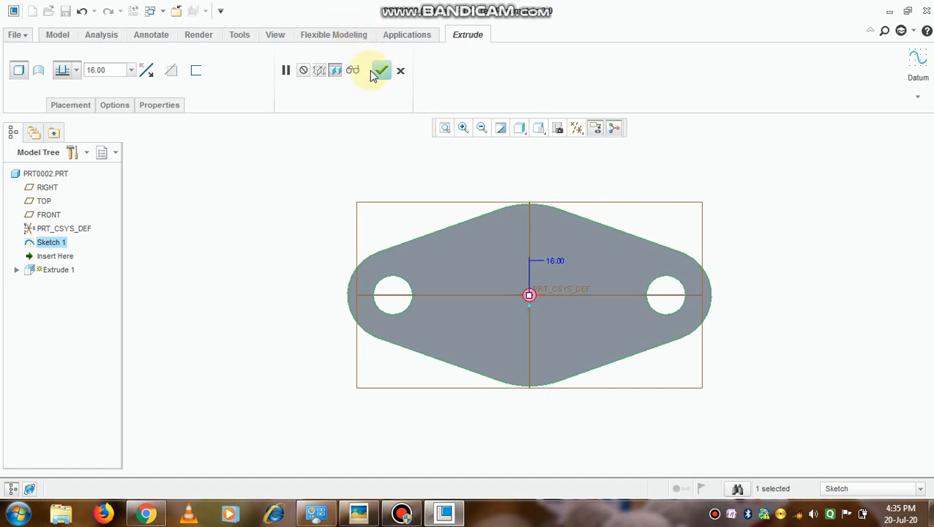
click(378, 76)
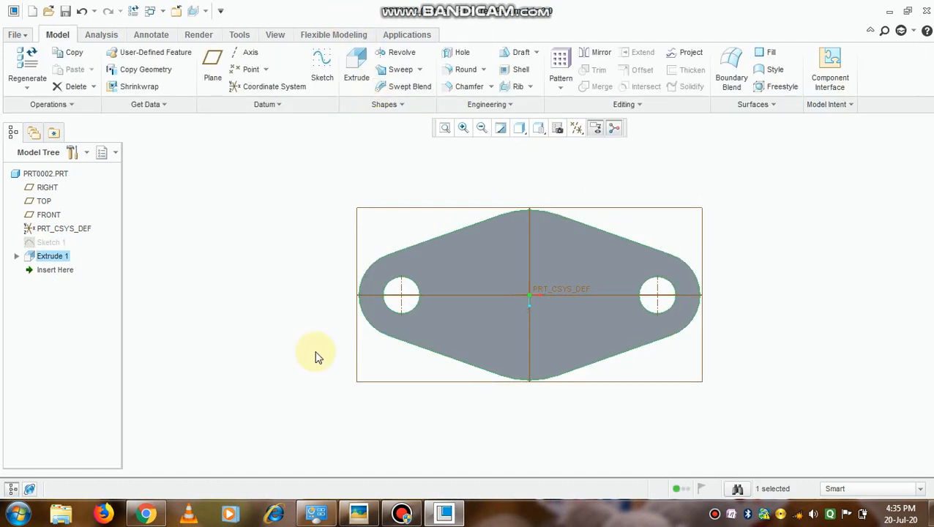
Step: Start a sketch on the flange's upper face, viewed square-on, and draw a circle about 44 mm in diameter centred on the origin
middle_drag(329, 341, 334, 292)
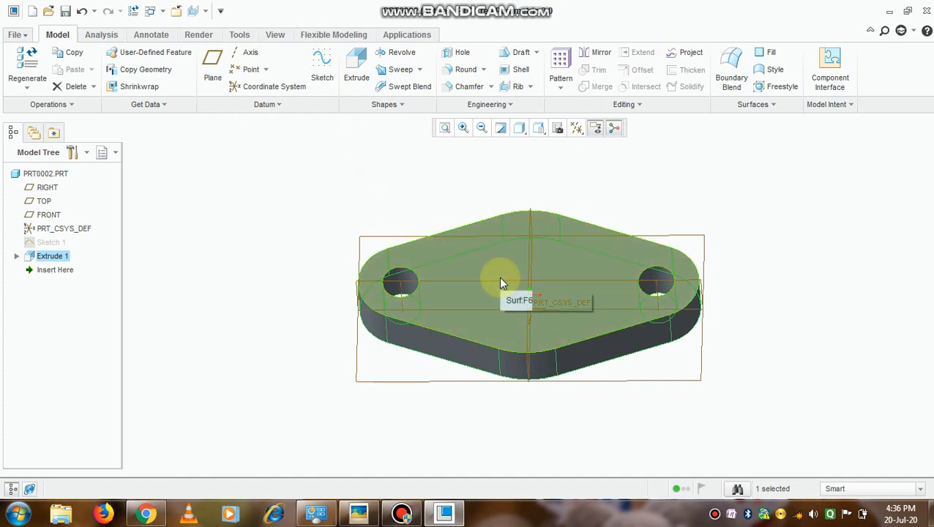
click(355, 516)
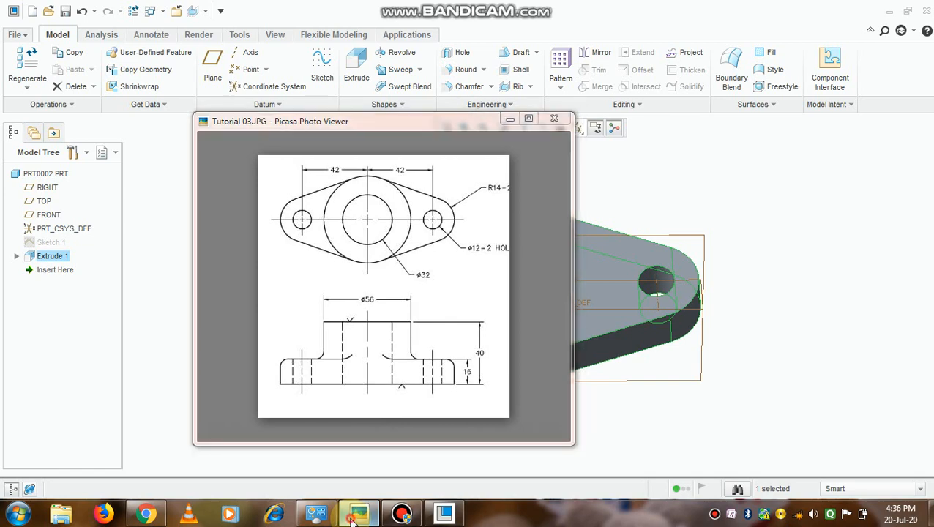
click(357, 514)
click(356, 514)
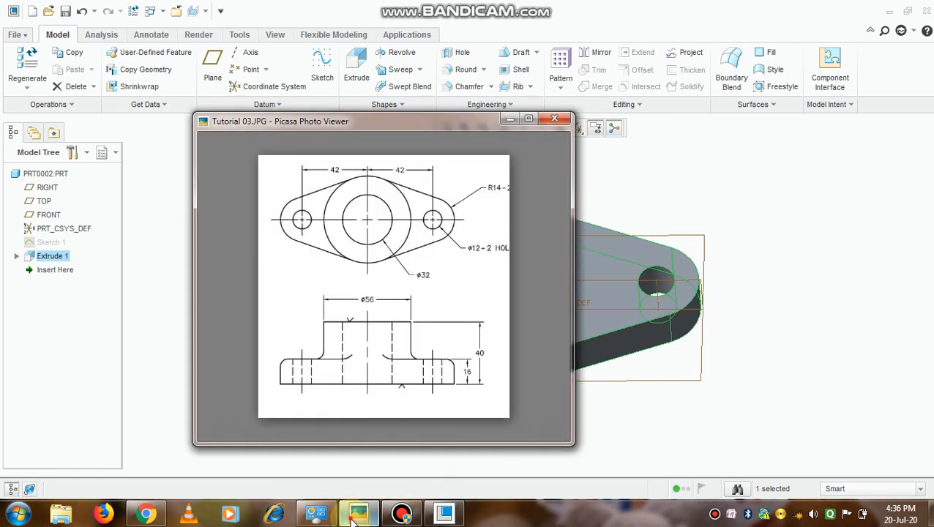
click(356, 513)
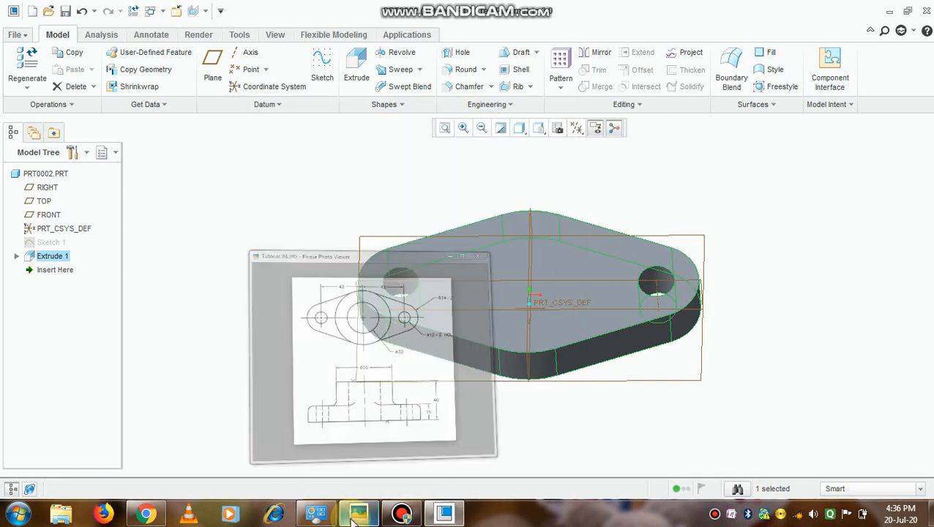
click(544, 300)
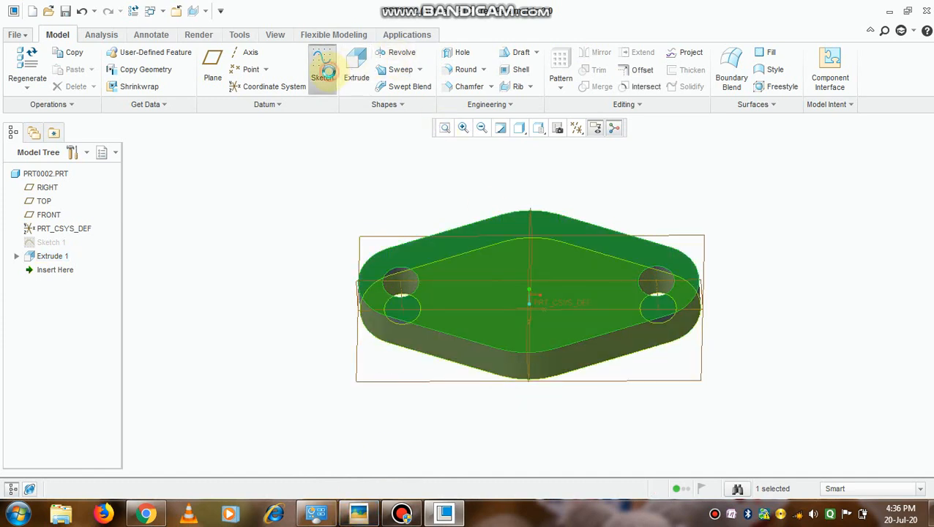
click(323, 71)
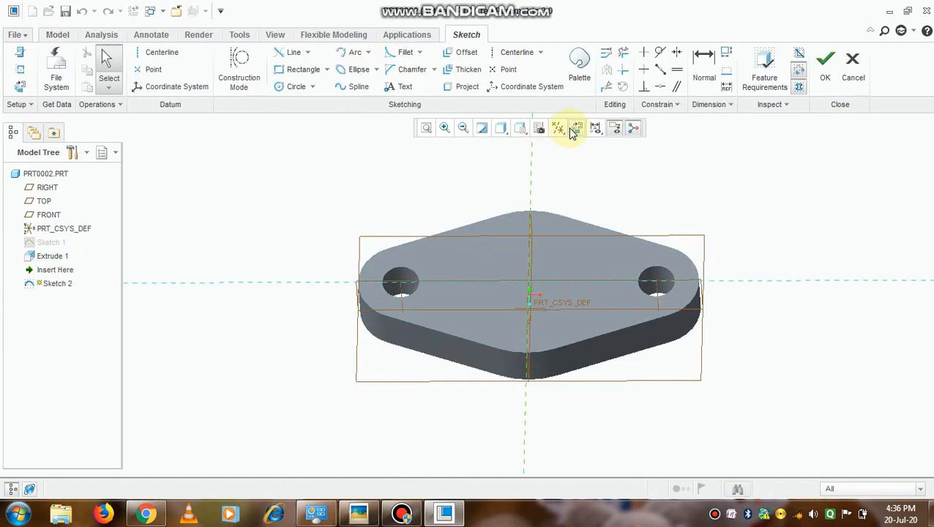
click(576, 129)
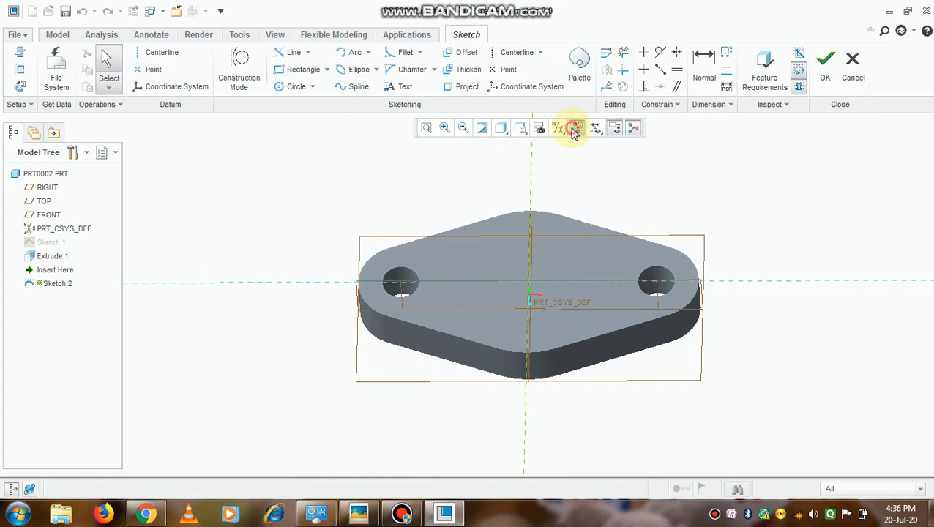
click(276, 88)
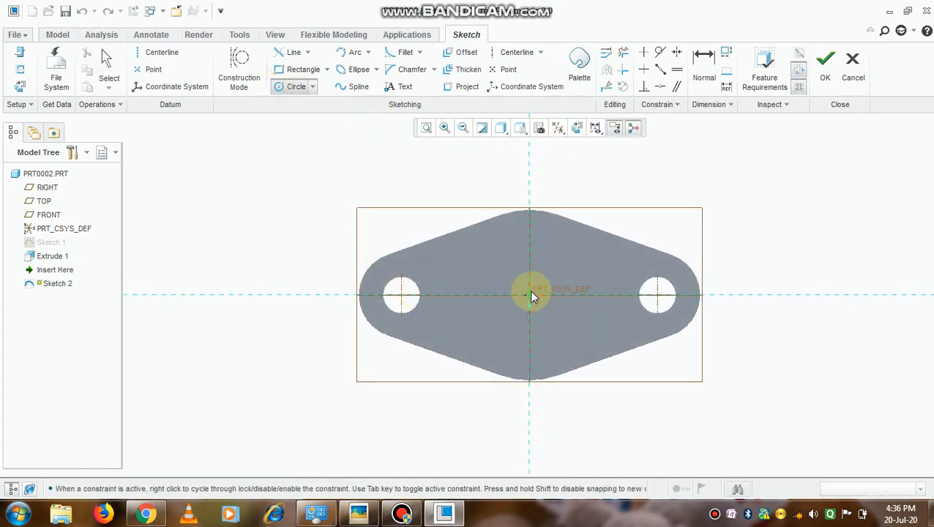
click(522, 359)
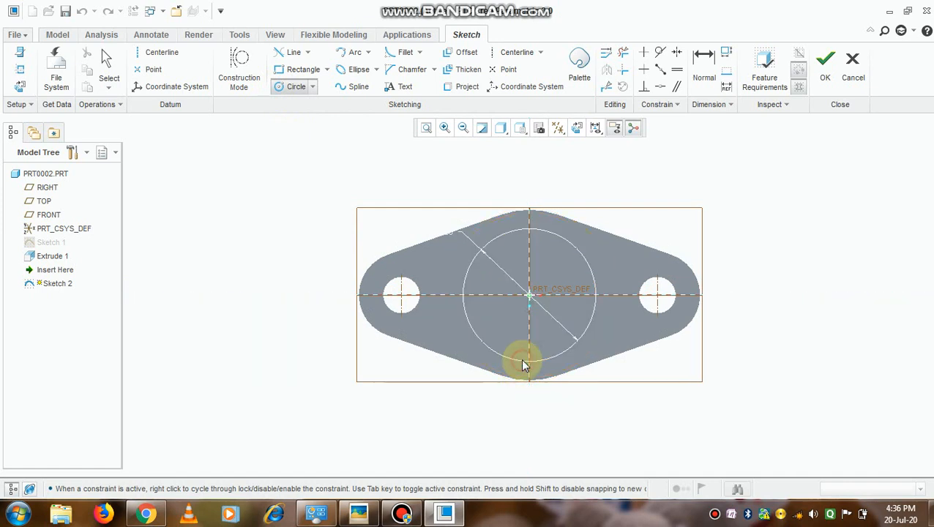
middle_click(467, 268)
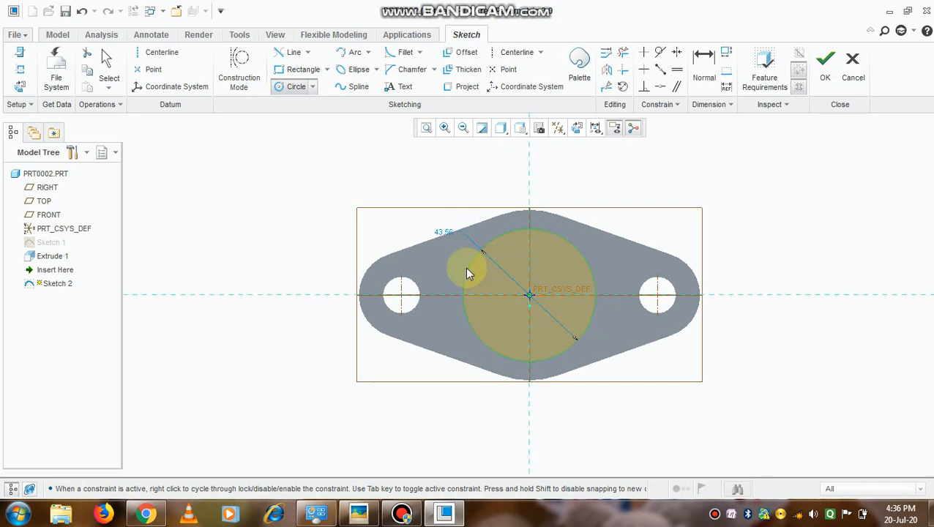
Step: Set the centre circle's diameter to 56 mm and finish the sketch
double_click(447, 230)
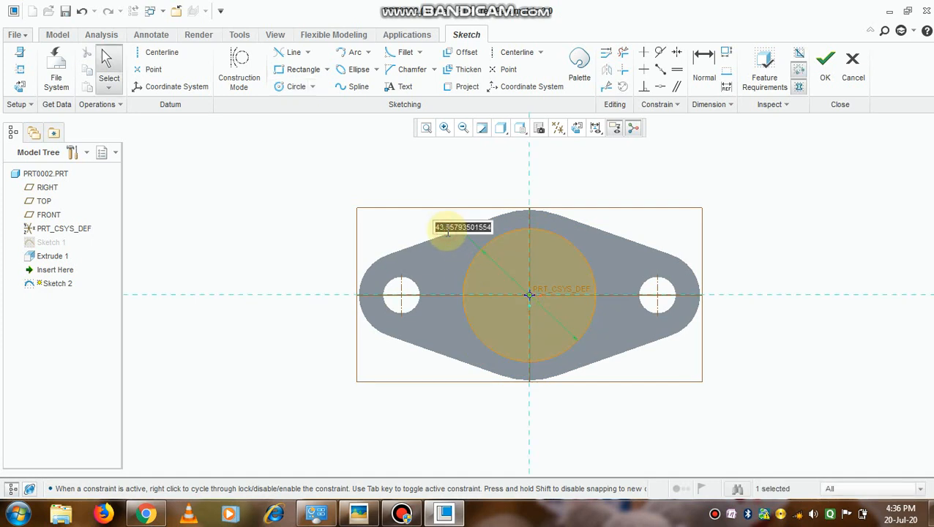
text(56)
key(Return)
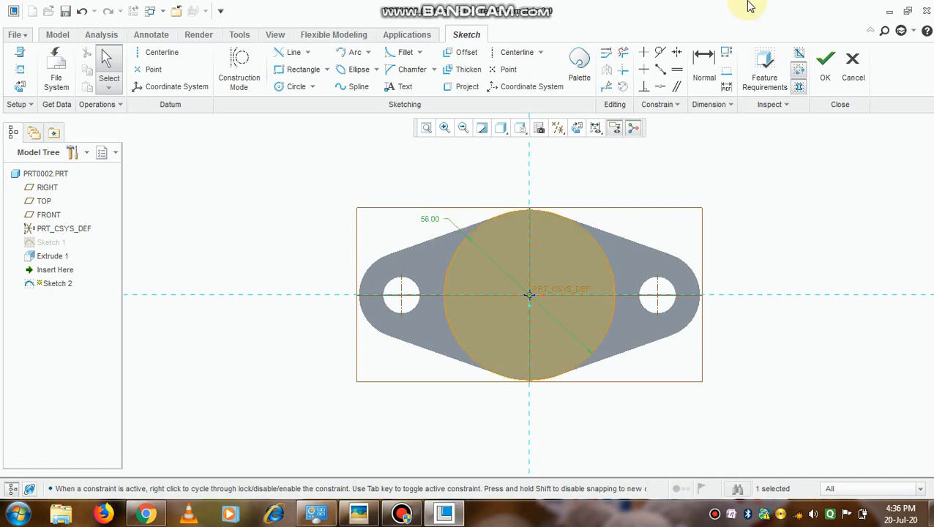
click(825, 69)
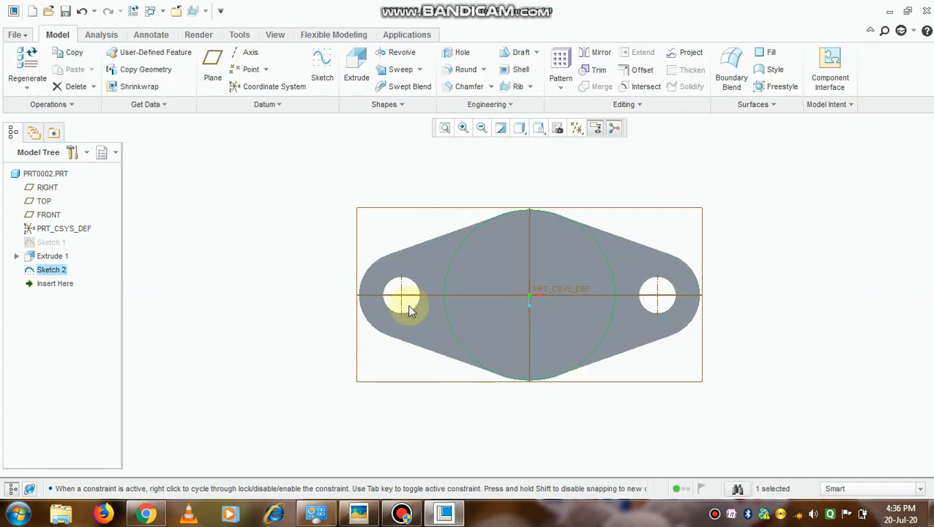
Step: Extrude the 56 mm circle upward by 24 mm from the flange's upper face, checking the boss height against the part drawing
click(355, 73)
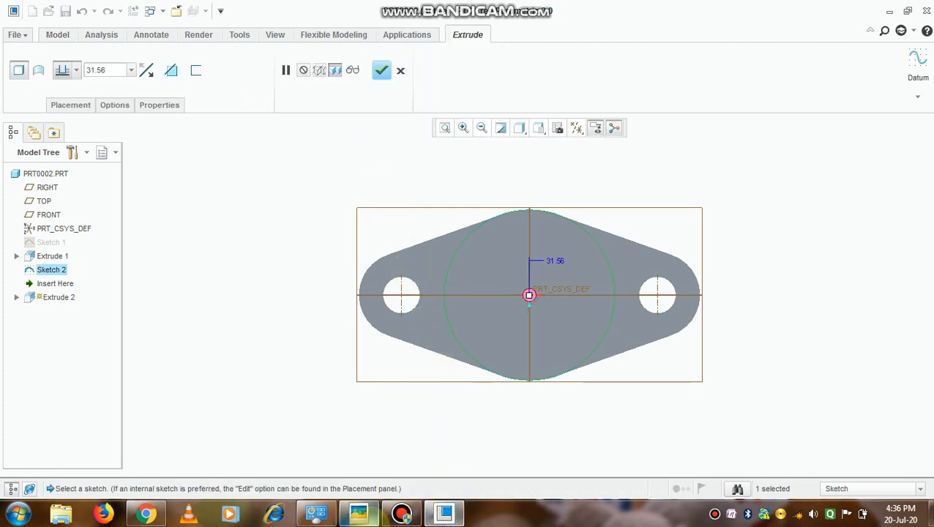
click(369, 518)
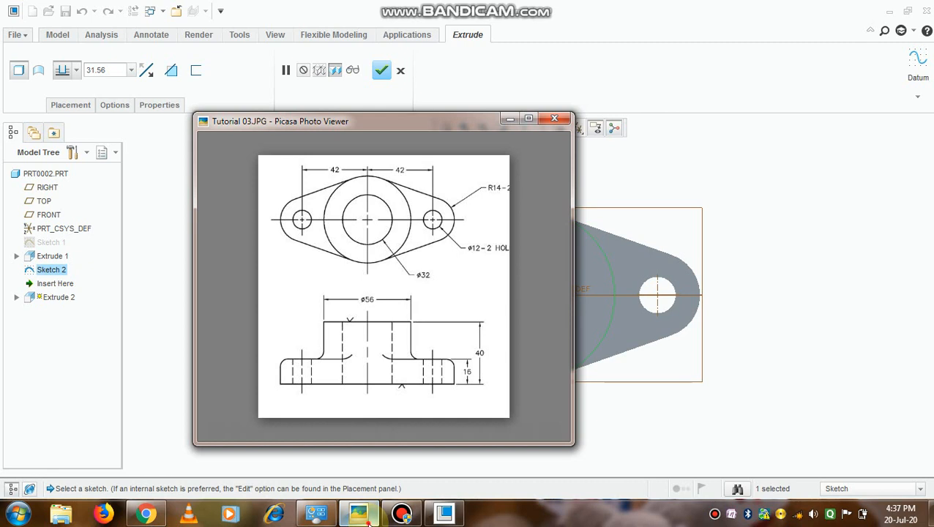
click(369, 520)
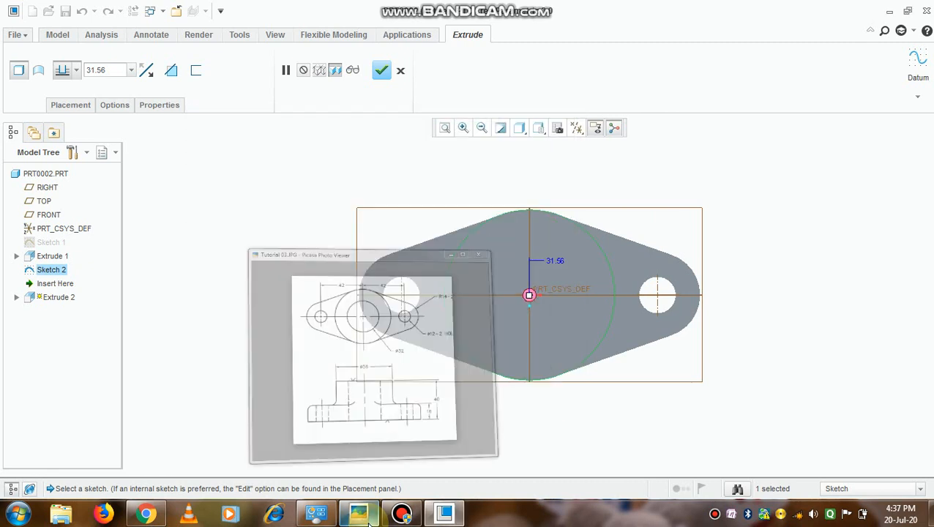
double_click(115, 74)
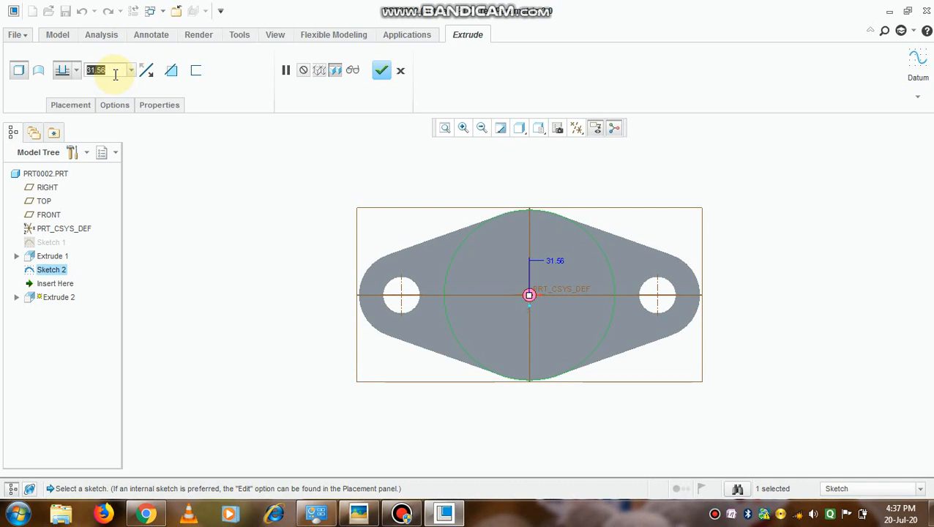
text(24)
key(Return)
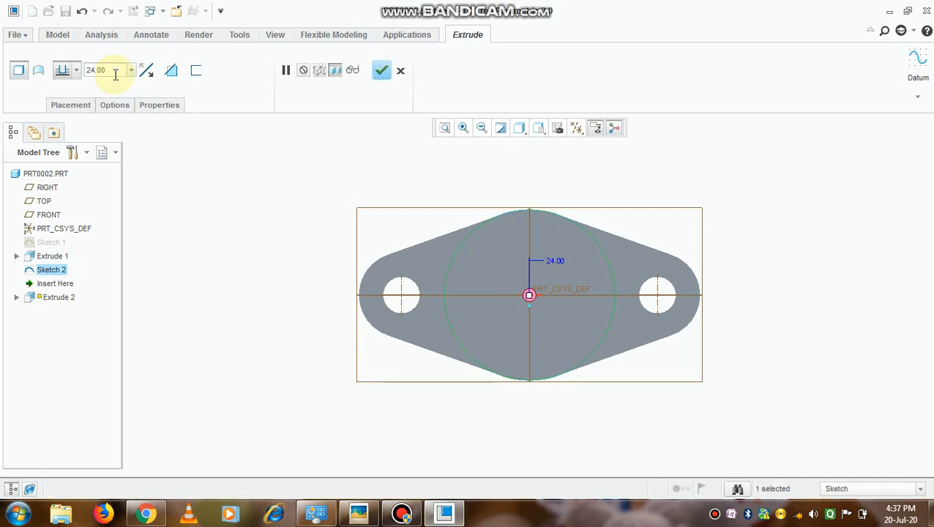
middle_drag(255, 269, 260, 208)
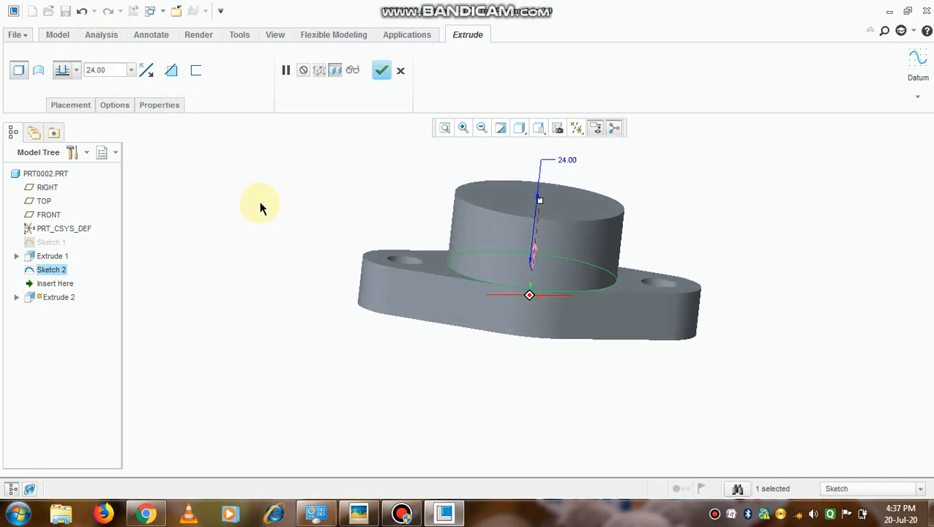
click(380, 75)
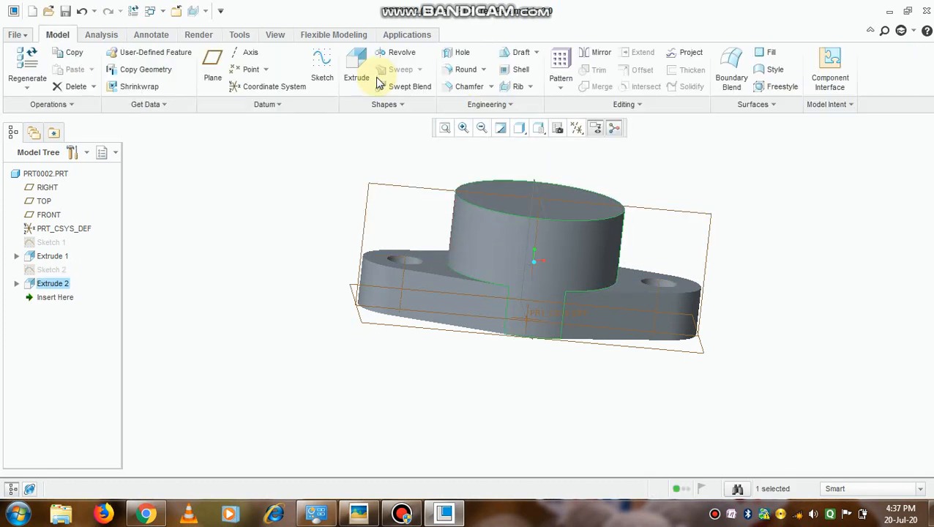
Step: Sketch a circle centred on the origin on the boss's upper face and consult the part drawing for the bore diameter
middle_drag(438, 218, 422, 262)
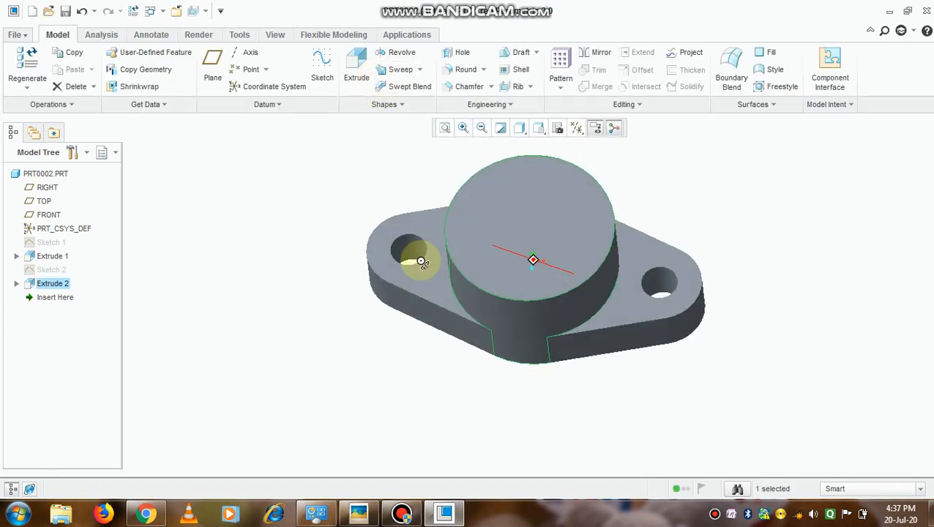
click(515, 234)
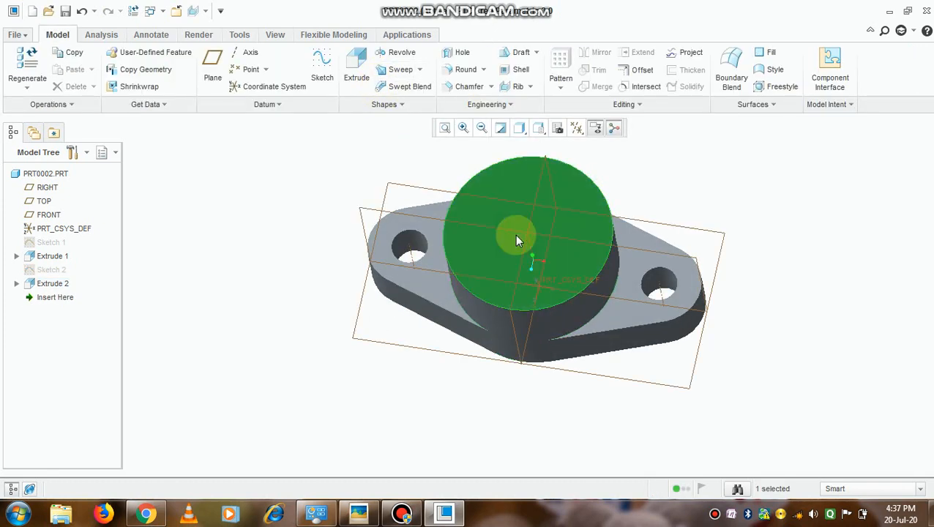
click(317, 72)
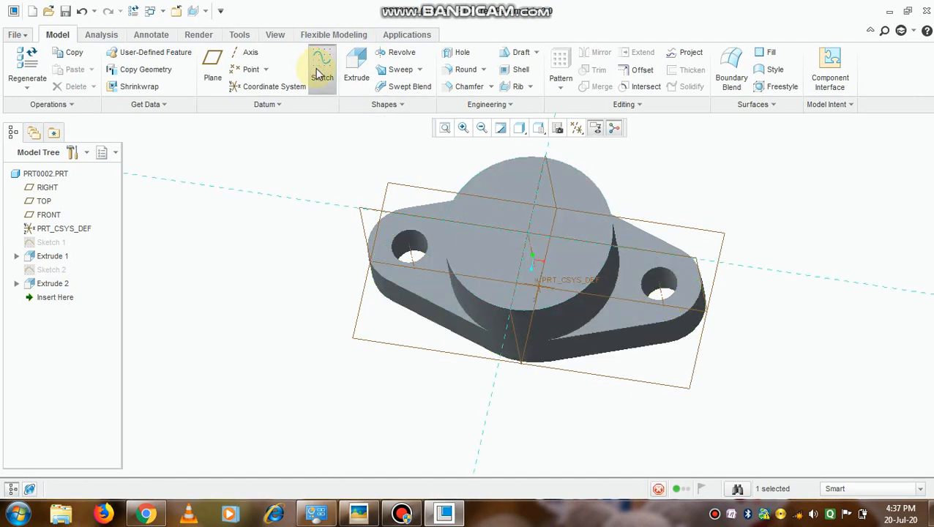
click(576, 127)
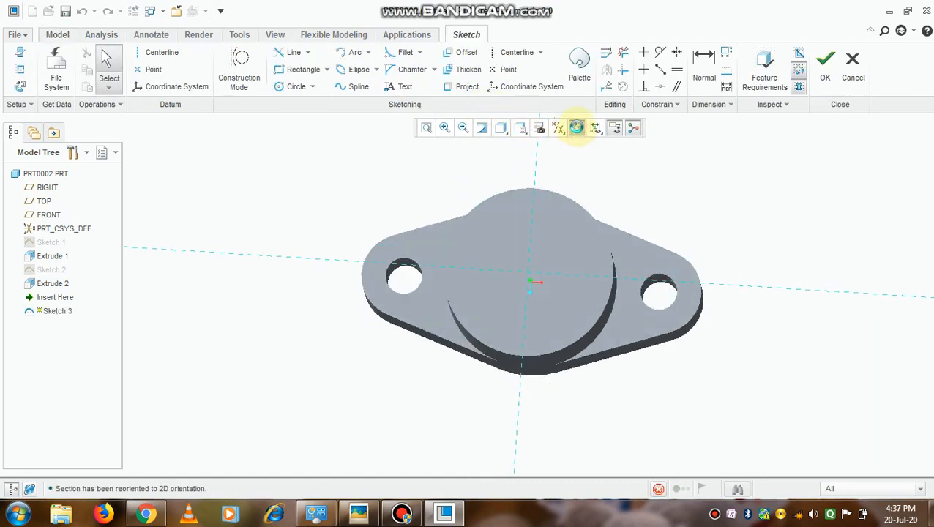
click(287, 89)
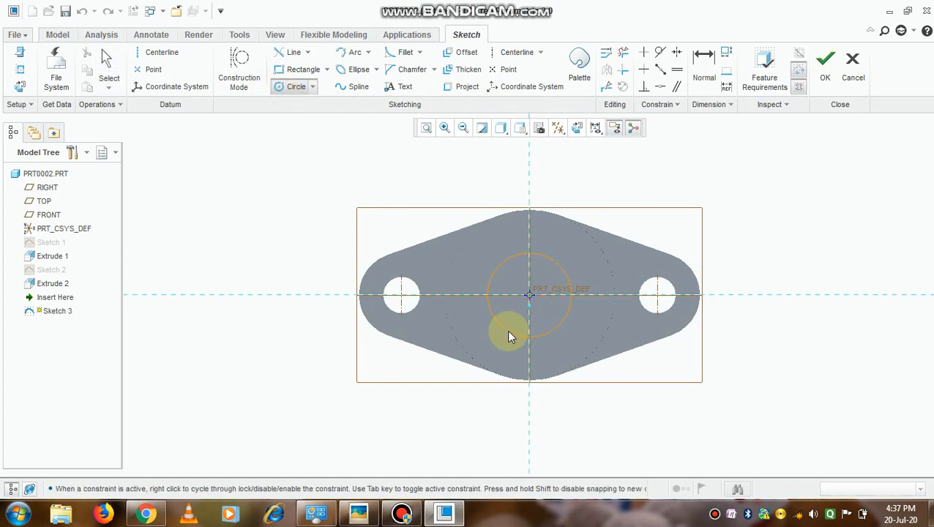
click(510, 337)
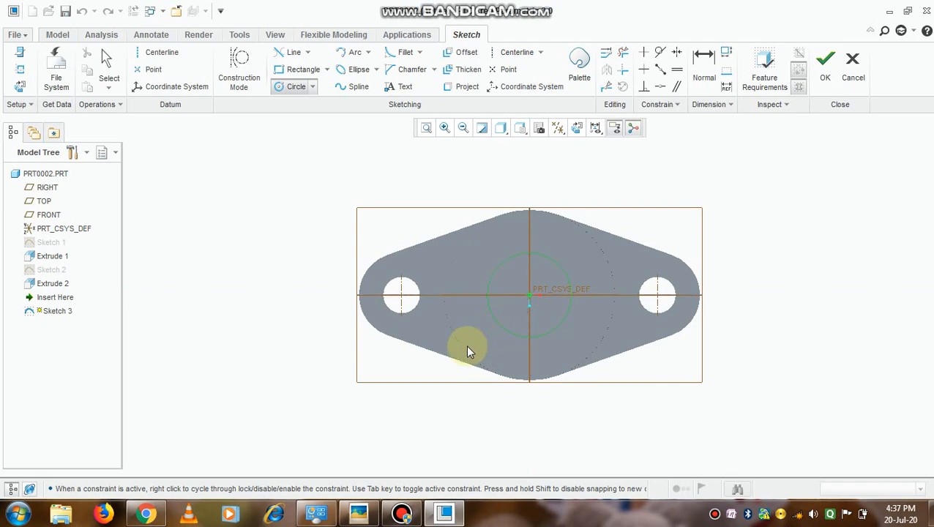
click(370, 515)
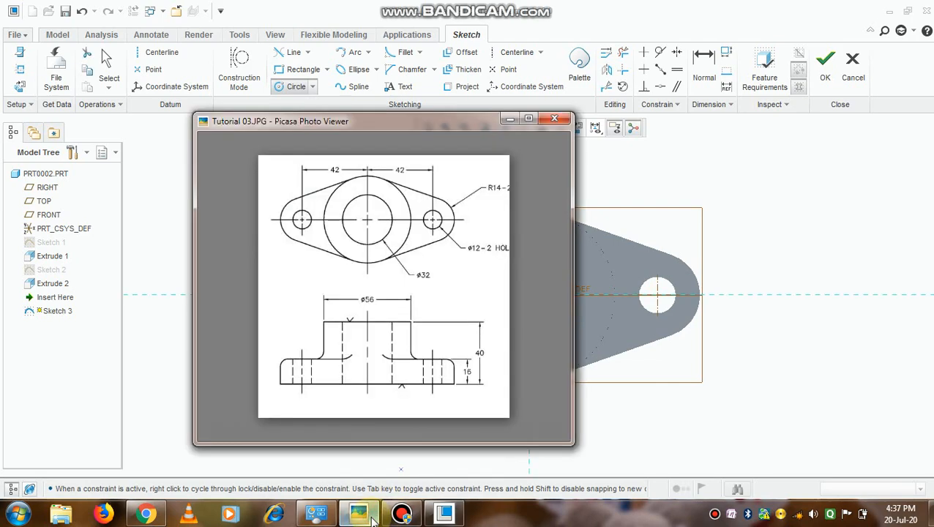
click(371, 516)
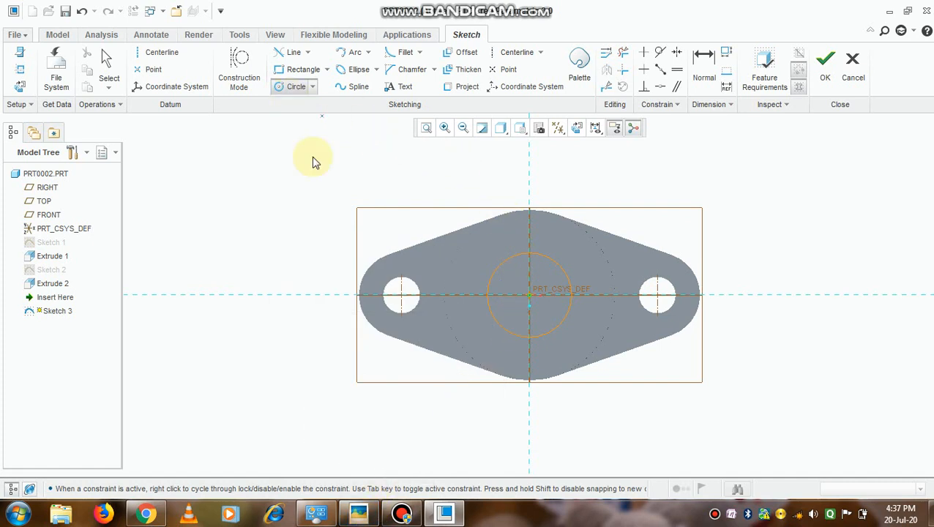
Step: Set the bore circle's diameter to 32 mm and finish the sketch on the boss's upper face
middle_click(487, 272)
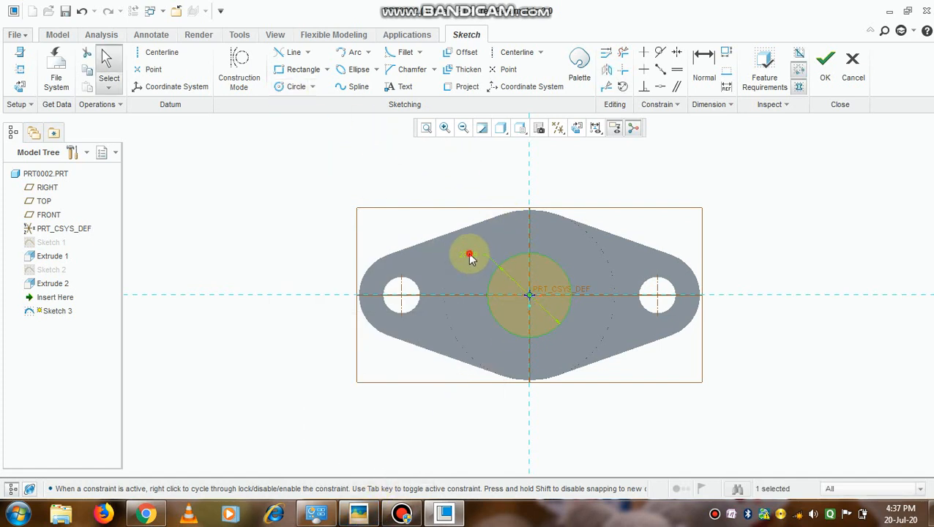
double_click(468, 253)
text(32)
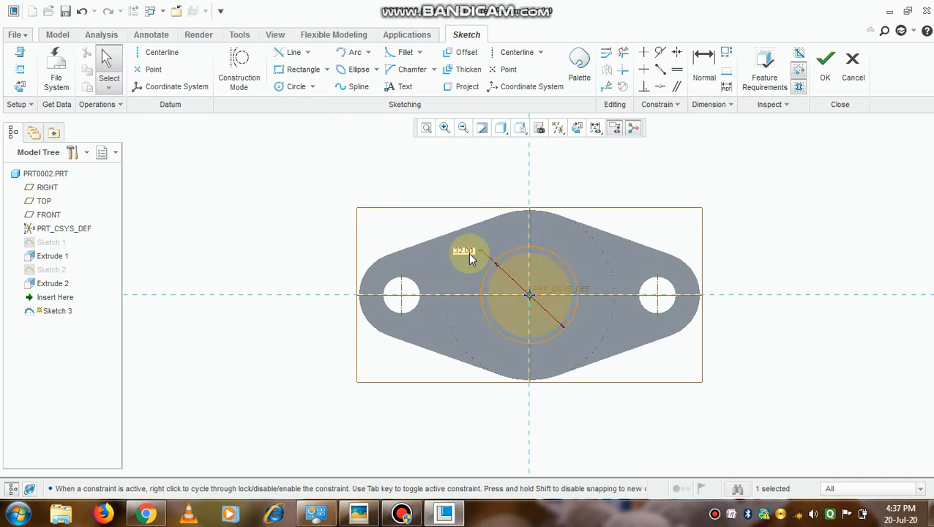
key(Return)
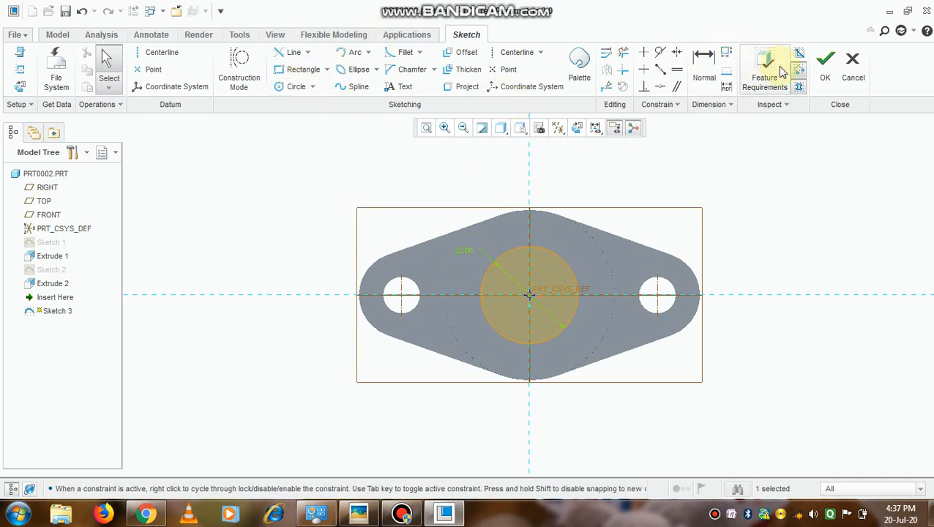
click(838, 71)
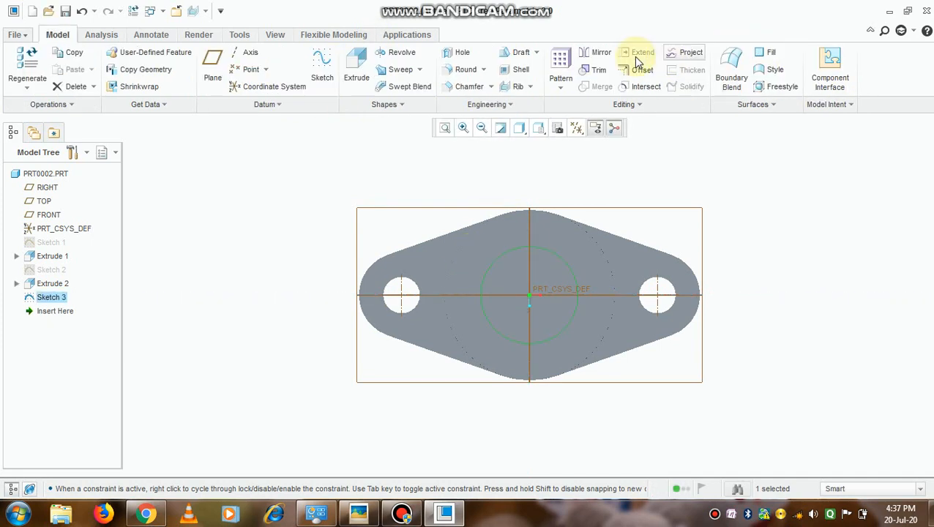
Step: Extrude the 32 mm circle downward as a material-removing cut through all of the boss and flange
click(365, 75)
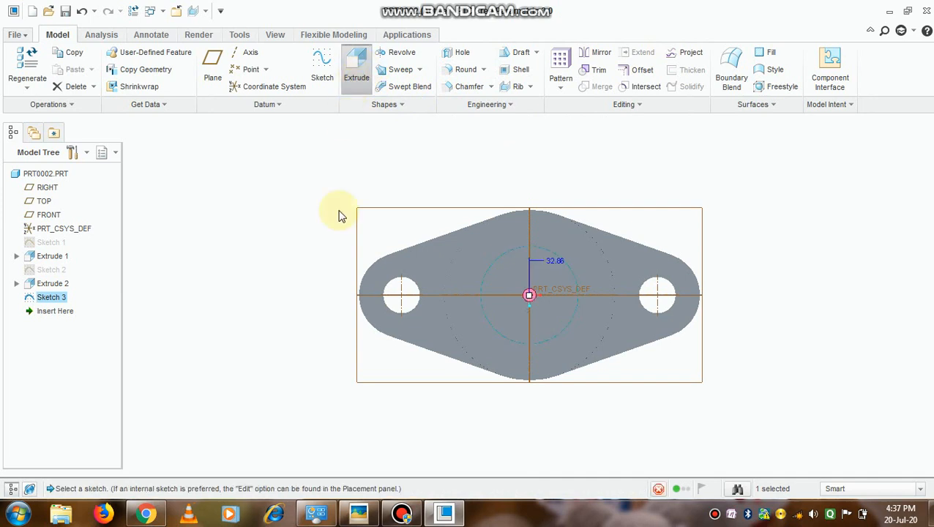
key(ctrl+d)
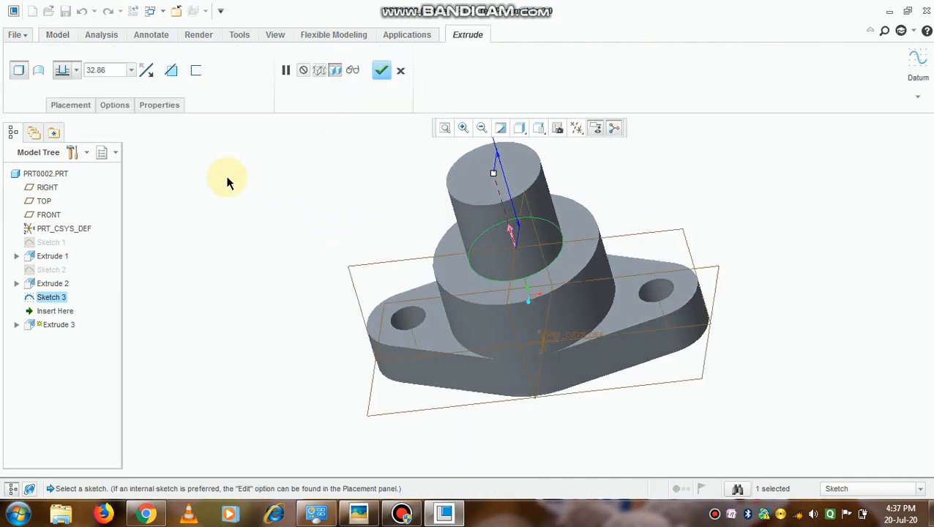
click(516, 247)
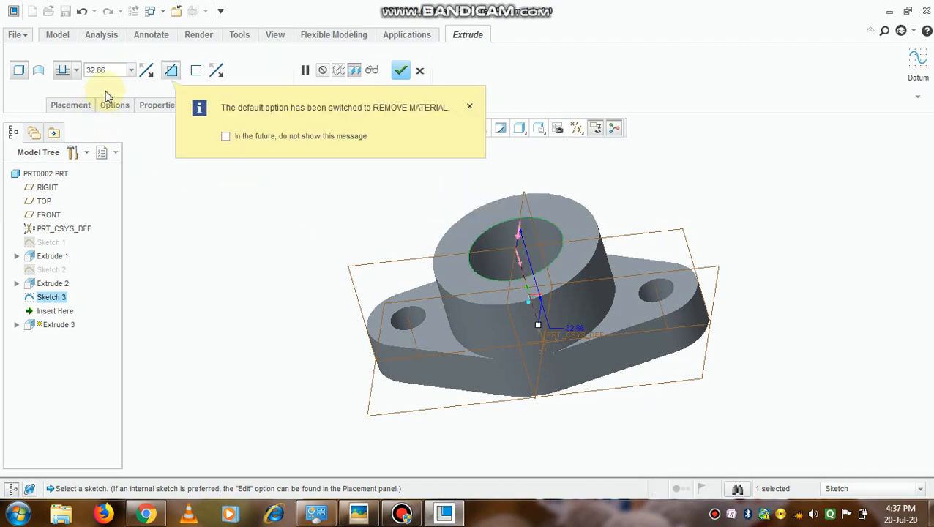
click(76, 70)
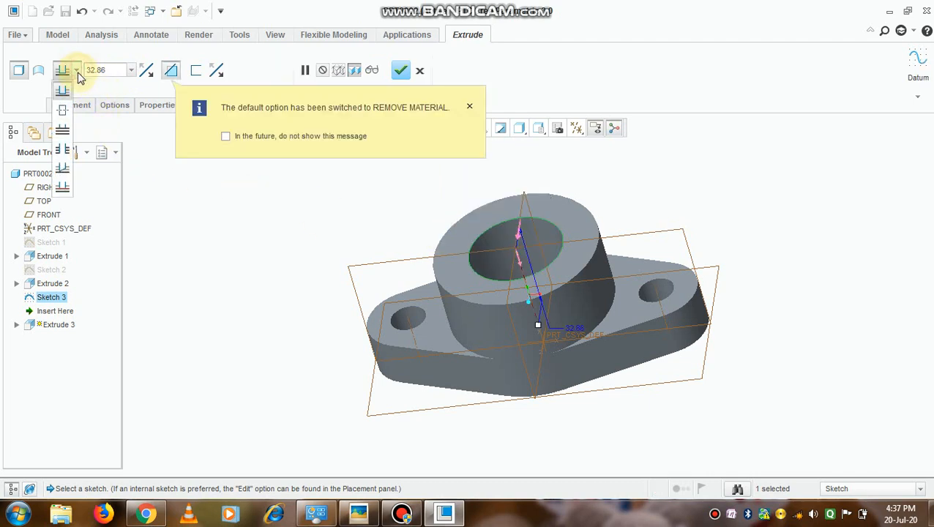
click(72, 151)
click(402, 70)
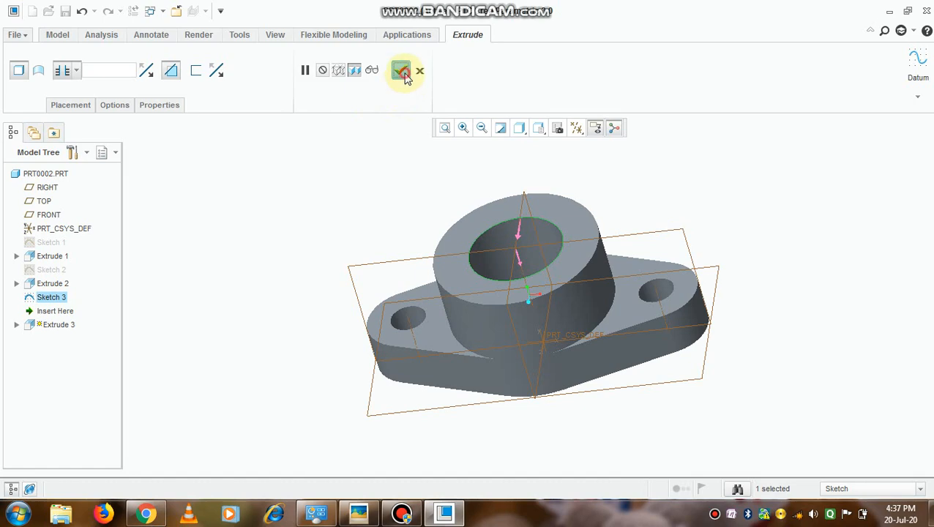
middle_drag(377, 167, 392, 274)
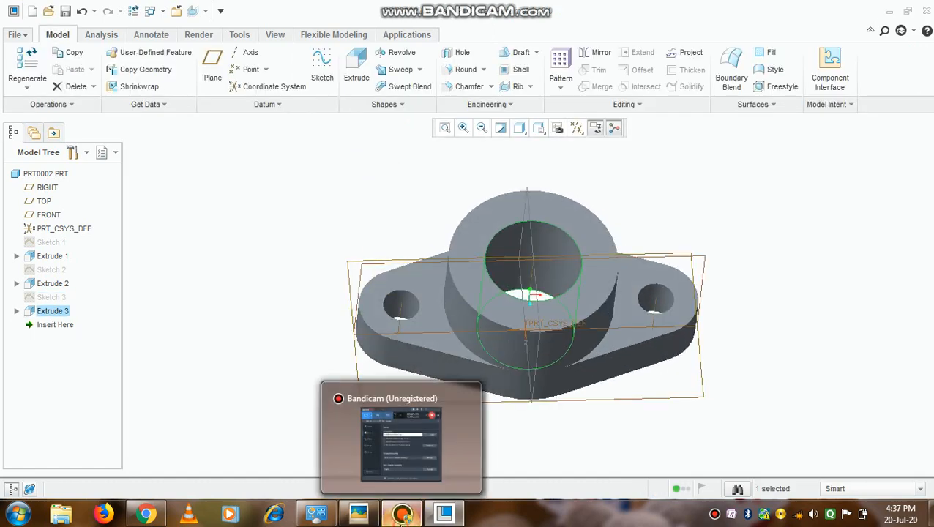
click(402, 514)
click(401, 515)
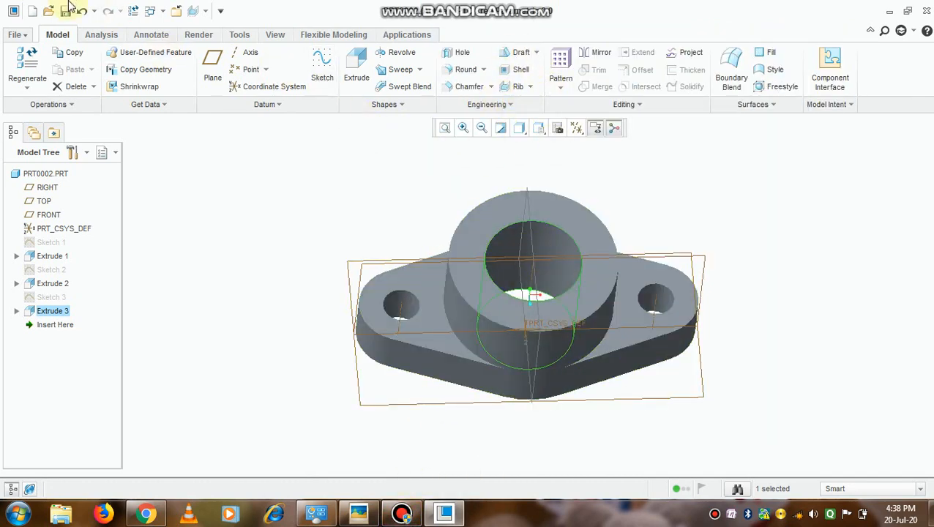
Step: Save the part as PRT0002.PRT in My Documents, accepting the duplicate file name
click(16, 34)
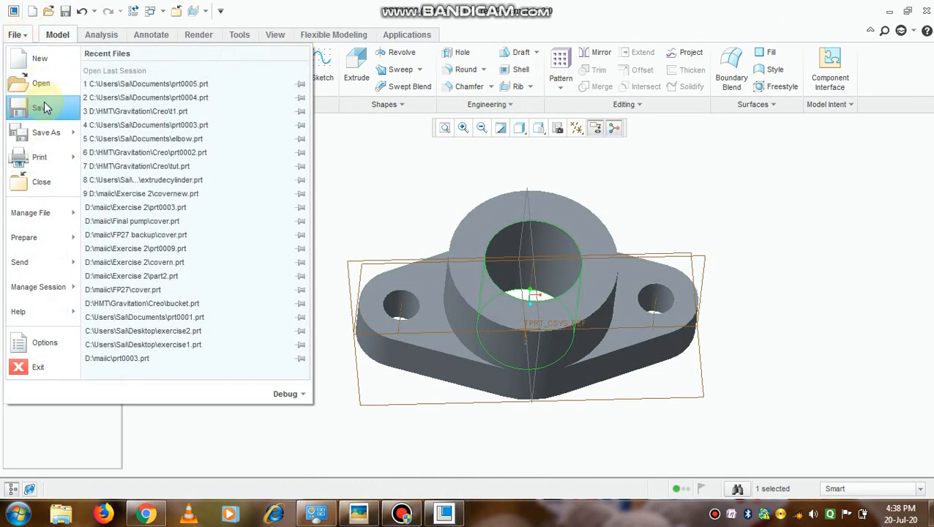
click(42, 108)
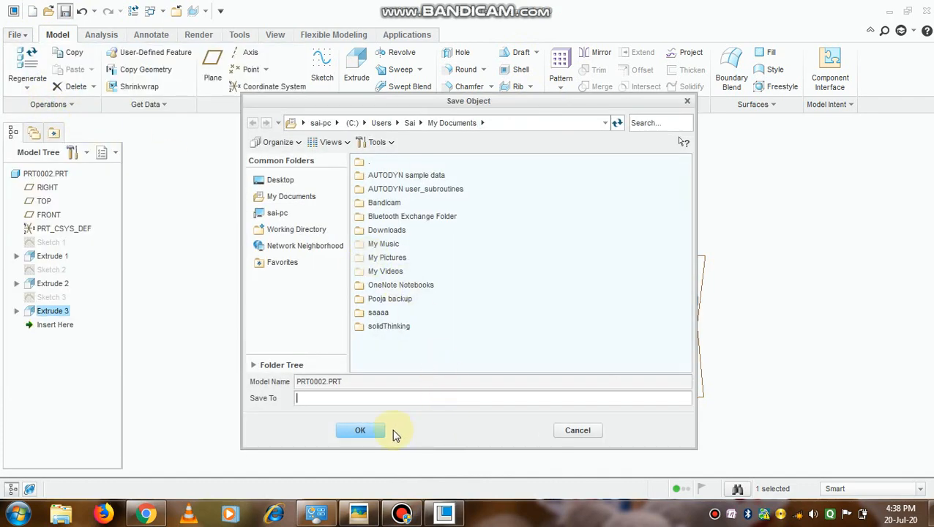
click(363, 431)
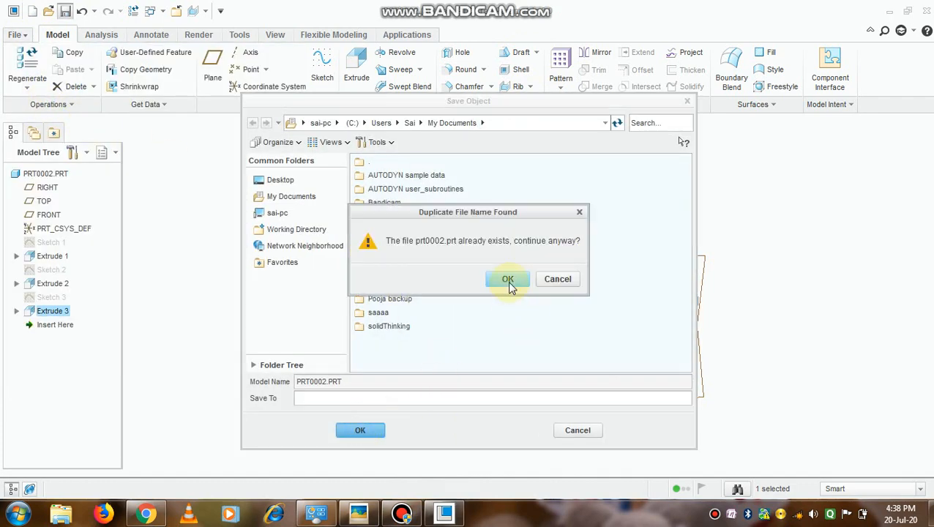
click(508, 280)
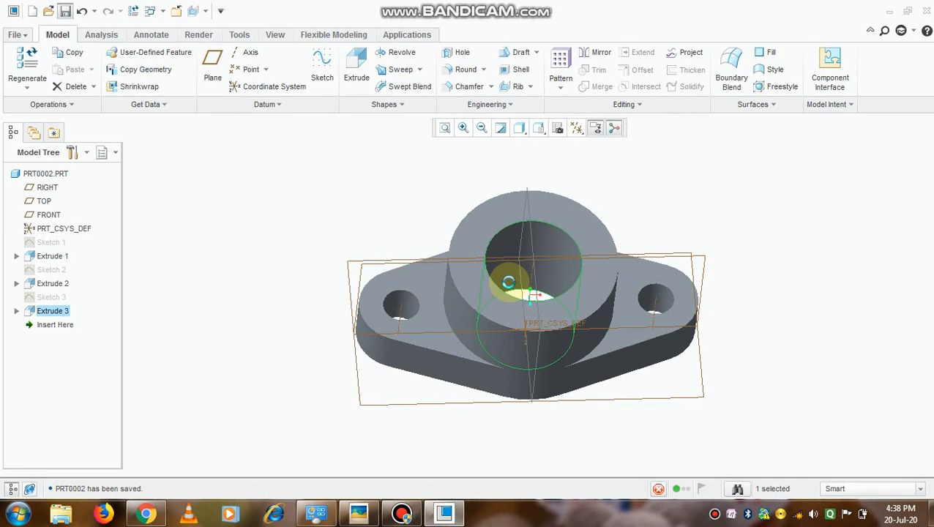
Step: Place the Tutorial 03 drawing beside the model and compare the finished part with it
mouse_move(543, 310)
middle_down()
mouse_move(524, 327)
mouse_move(542, 295)
mouse_move(539, 304)
middle_up()
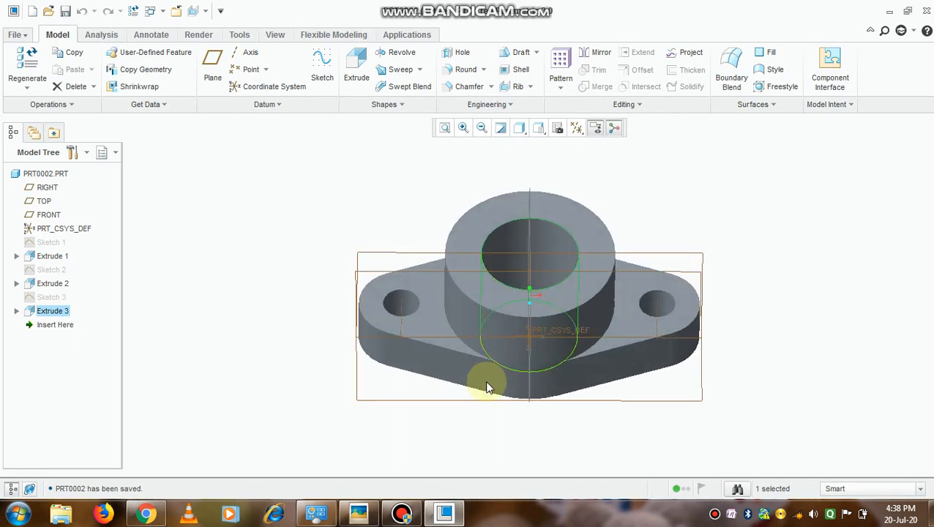
click(360, 513)
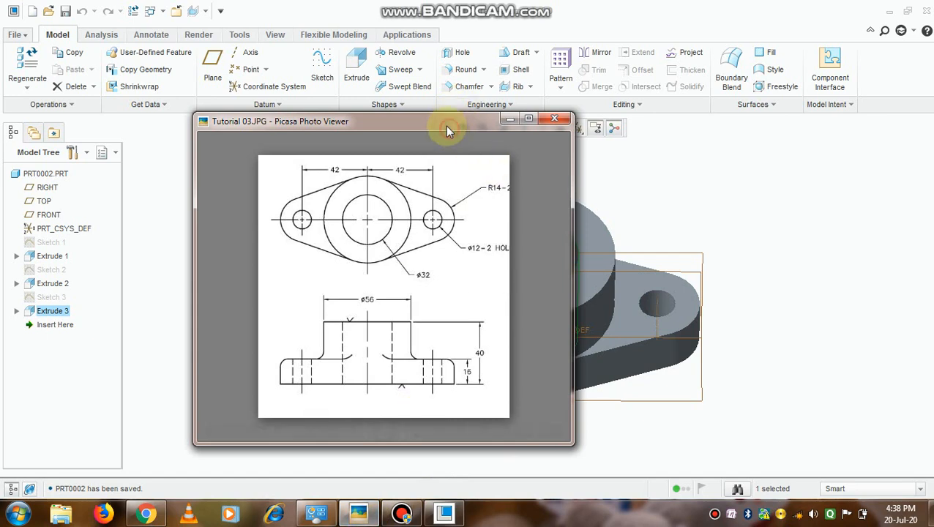
drag(445, 125, 259, 112)
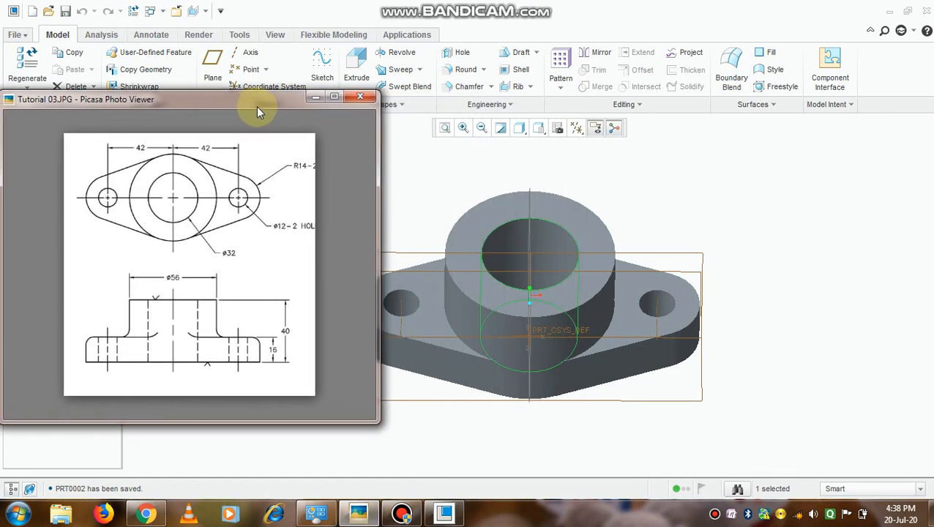
key(Left)
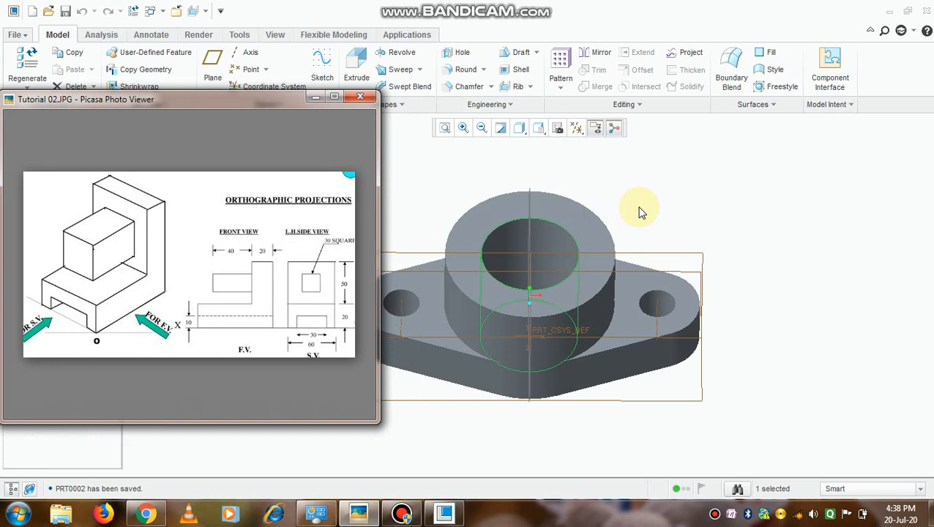
key(Right)
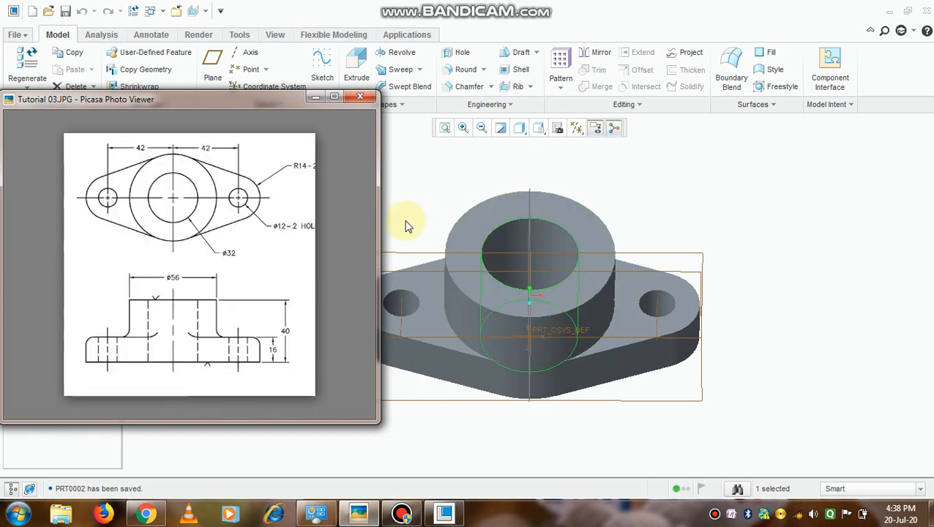
Step: Examine the finished flange, boss and holes from several angles and check them against the Tutorial 03 drawing
click(589, 153)
scroll(603, 170, down, 4)
scroll(604, 172, up, 2)
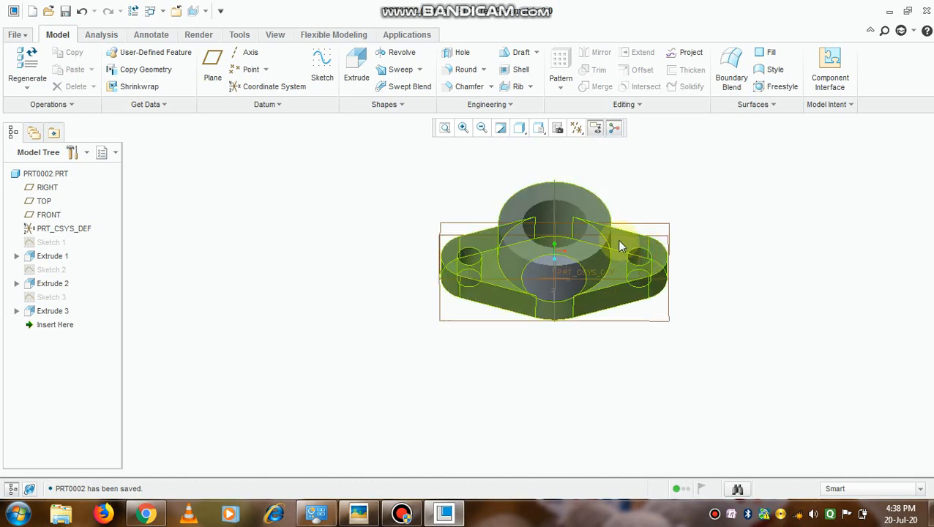
middle_drag(705, 209, 722, 191)
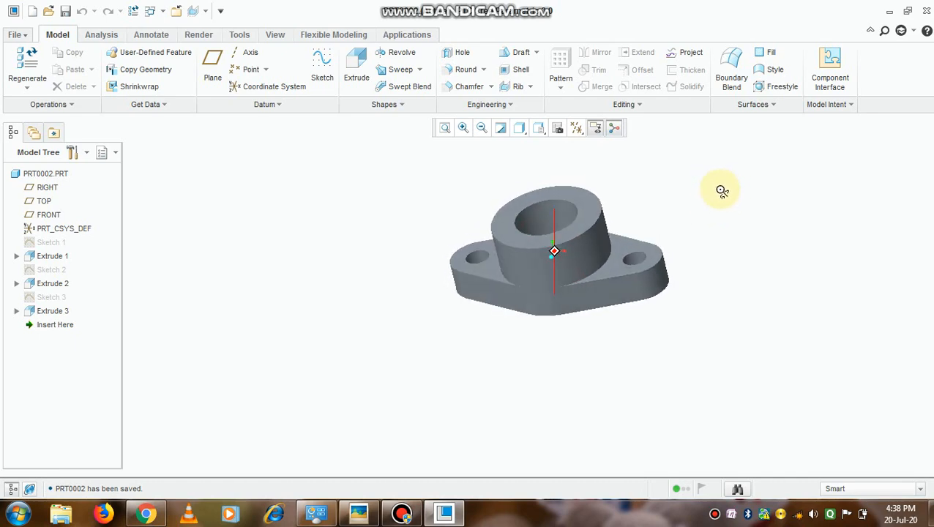
scroll(504, 280, down, 4)
scroll(497, 272, down, 2)
scroll(519, 267, up, 5)
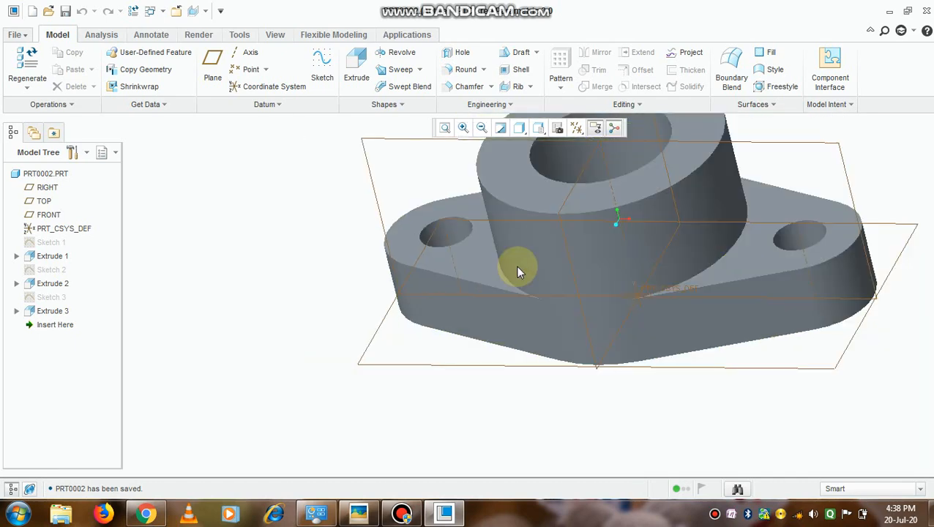
mouse_move(509, 327)
middle_down()
mouse_move(517, 308)
mouse_move(494, 303)
mouse_move(524, 325)
middle_up()
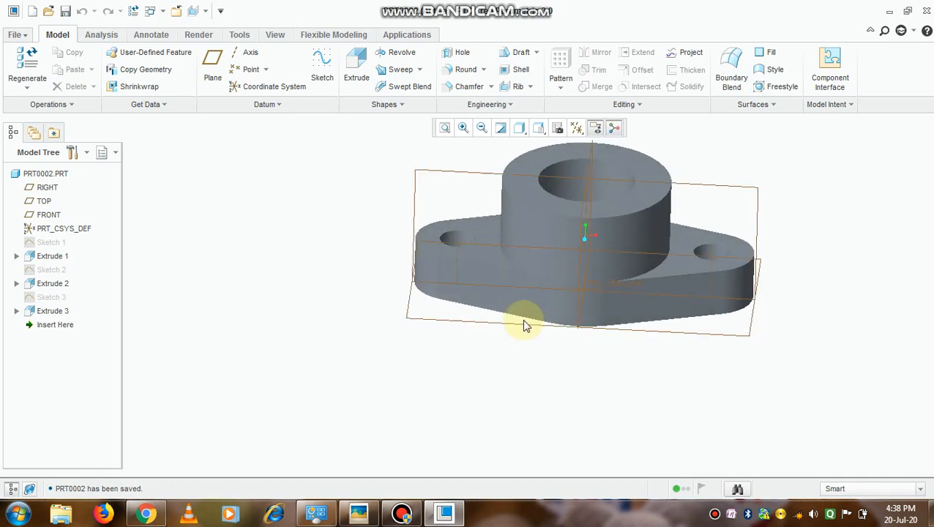
click(358, 517)
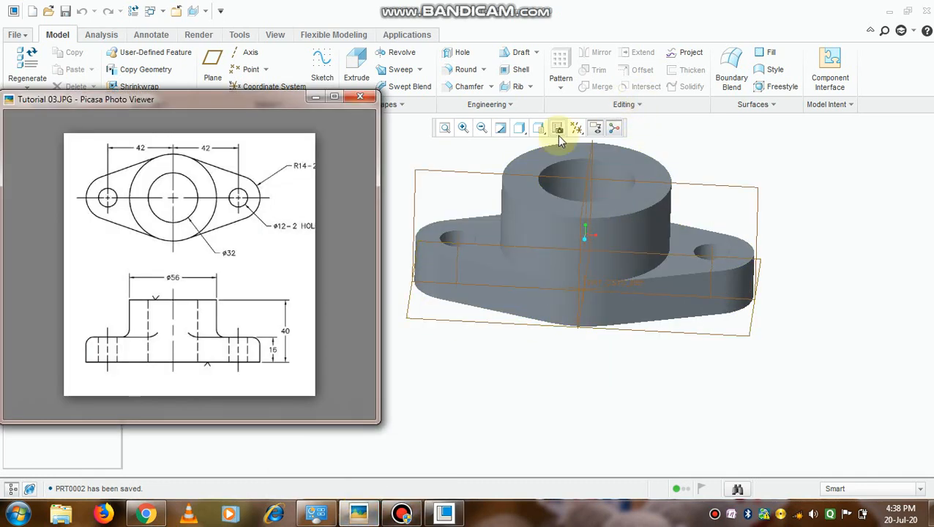
Step: Try the Shading With Reflections display style on the model and restore plain Shading
click(532, 131)
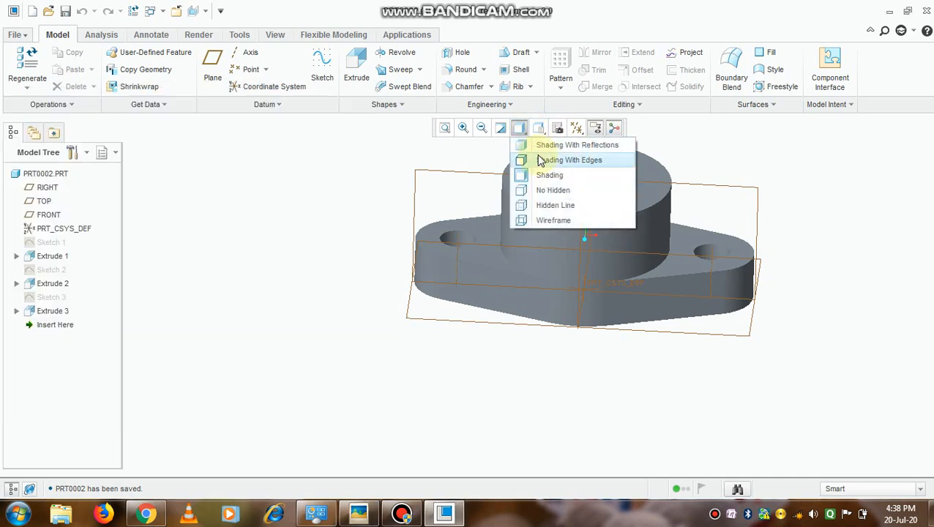
click(541, 145)
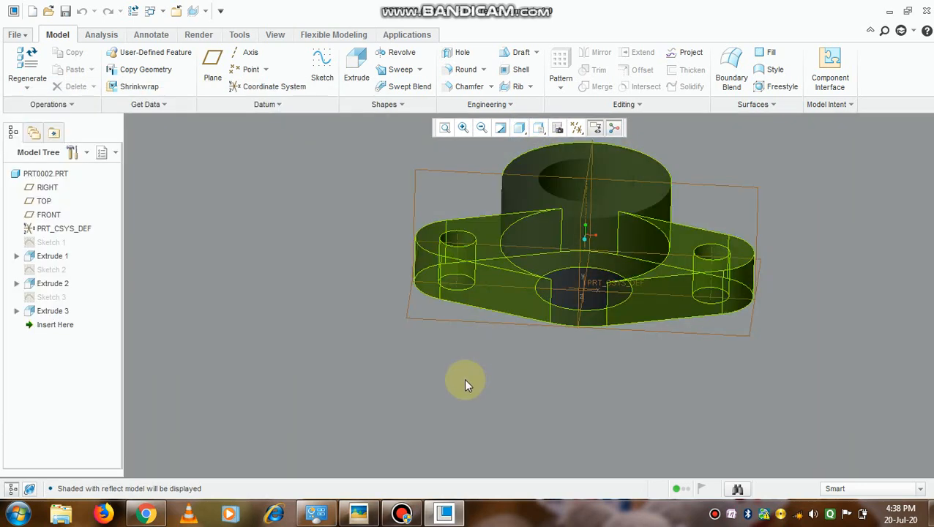
click(519, 129)
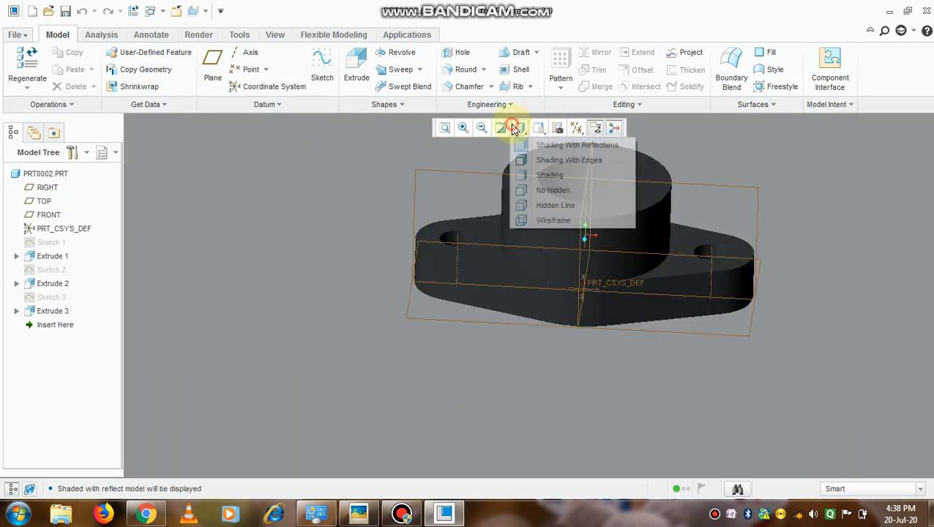
click(540, 176)
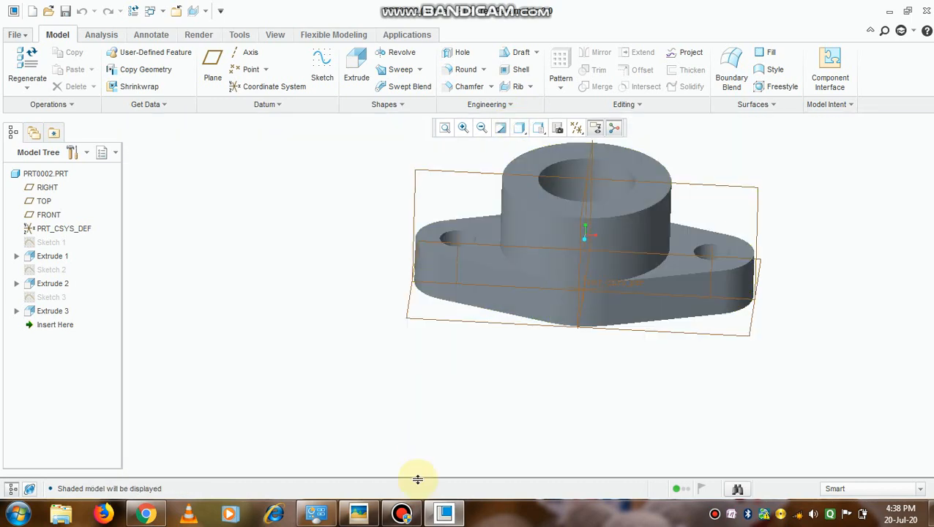
Step: Hide all datum axes, points, coordinate systems and planes, and show the Tutorial 03 drawing beside the model
click(577, 129)
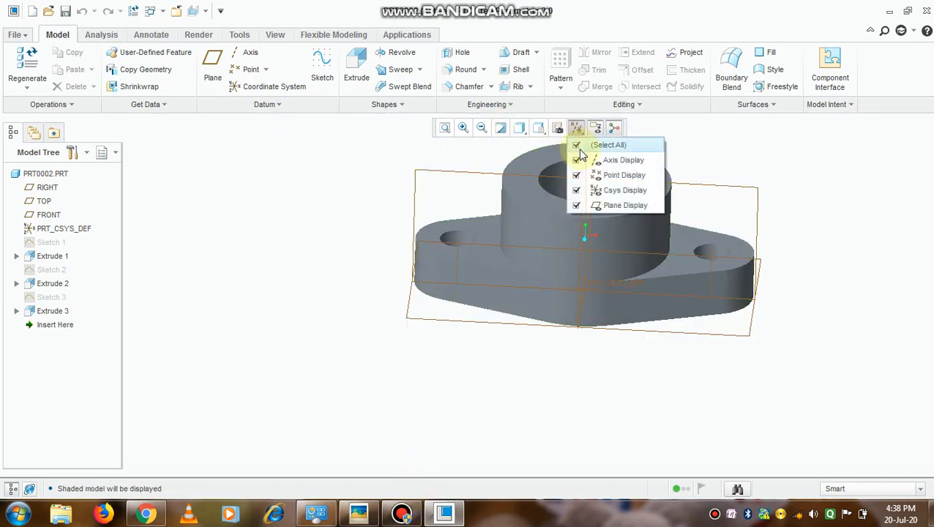
click(578, 146)
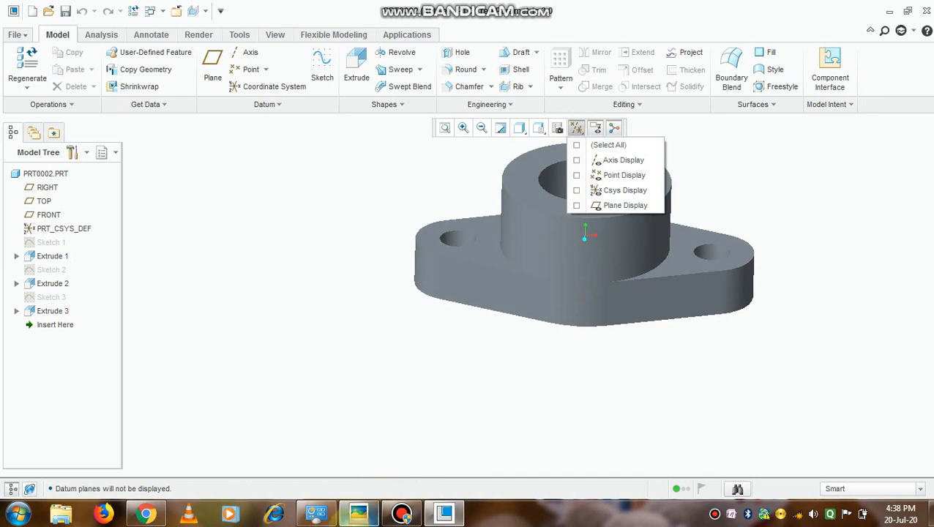
click(357, 514)
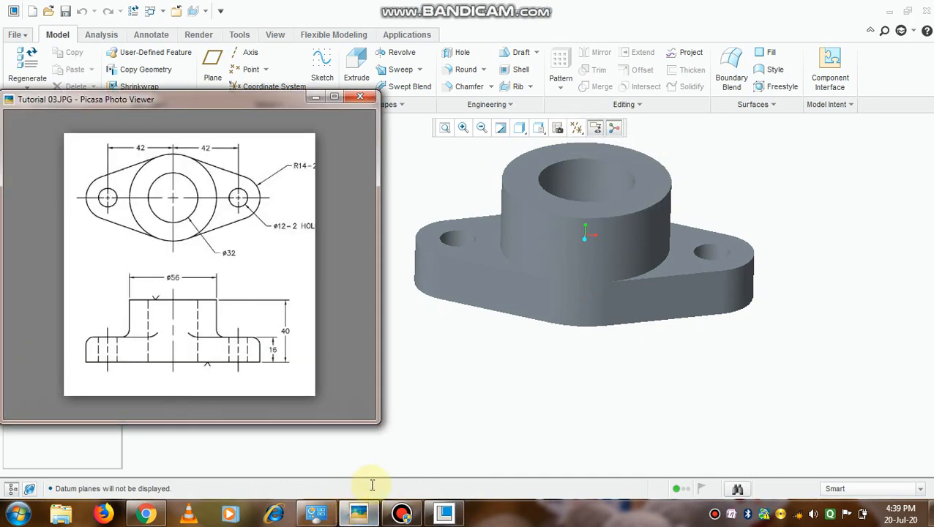
mouse_move(403, 514)
mouse_move(392, 470)
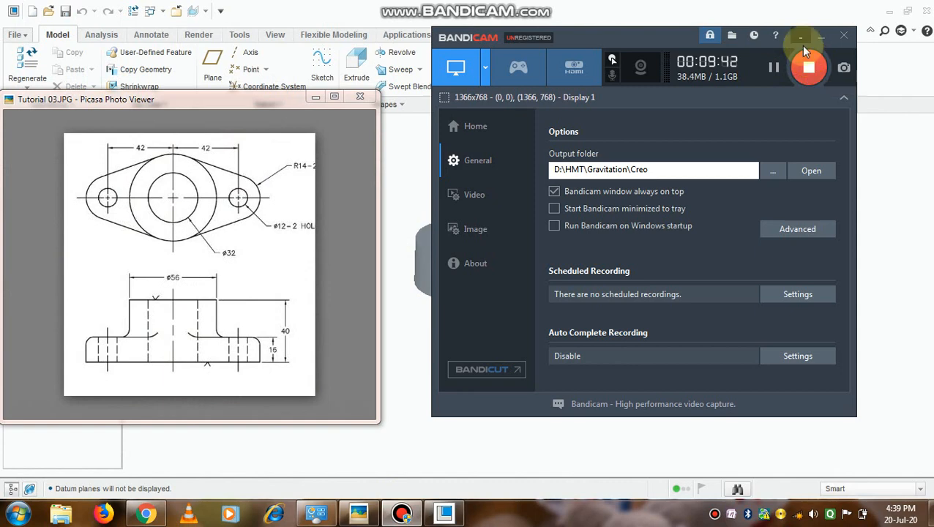
drag(631, 32, 569, 331)
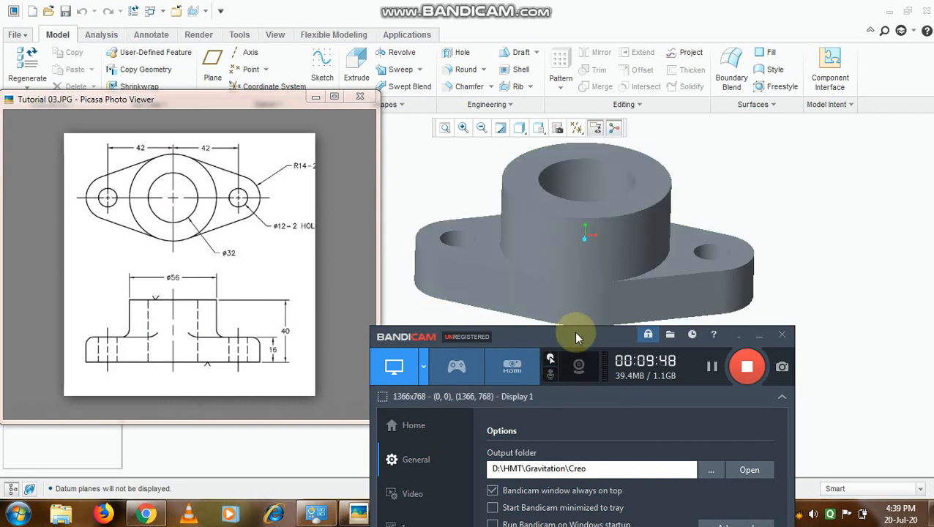
drag(571, 337, 578, 362)
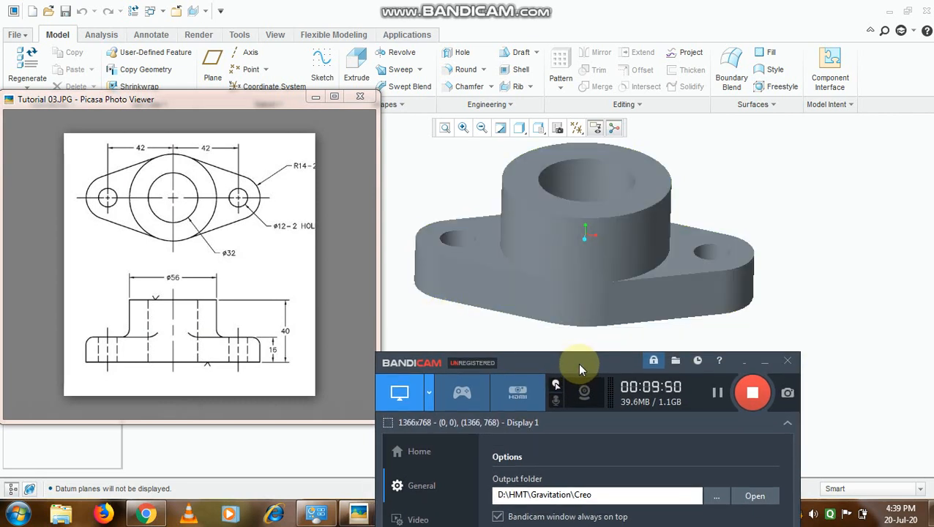
click(535, 345)
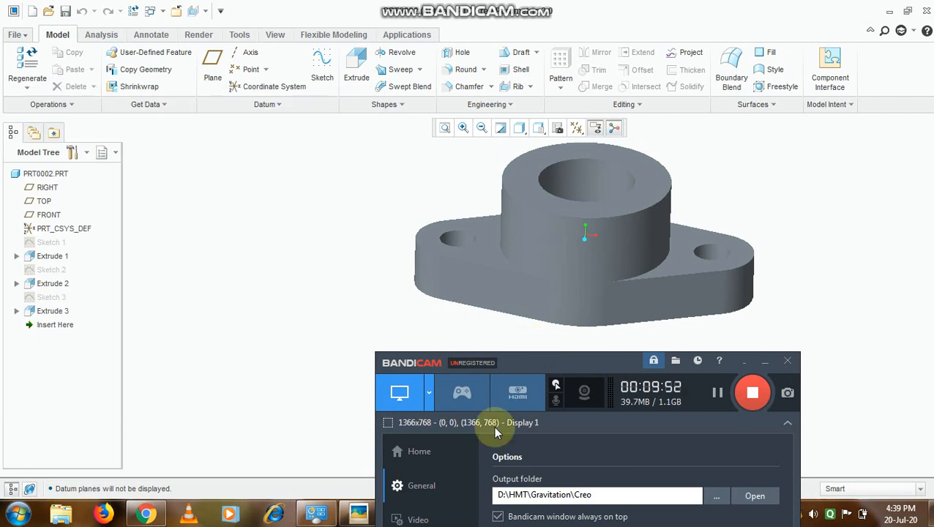
click(353, 517)
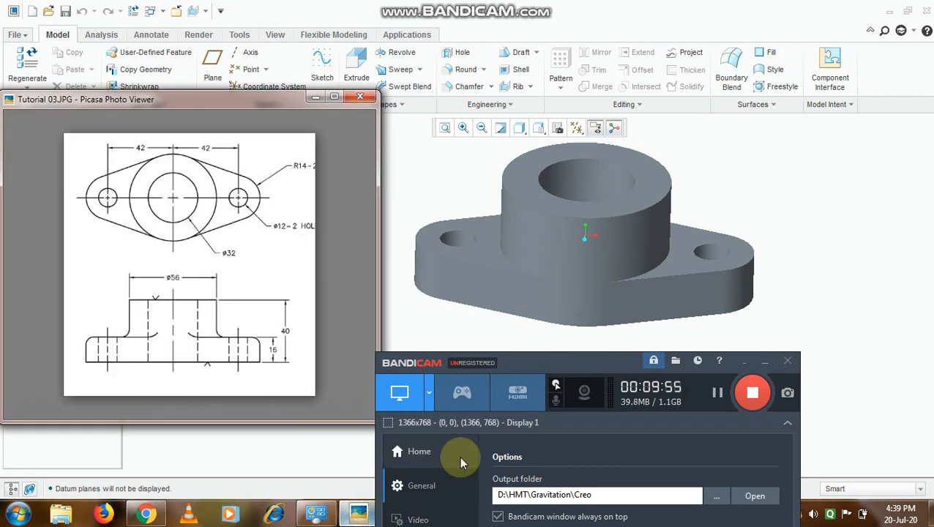